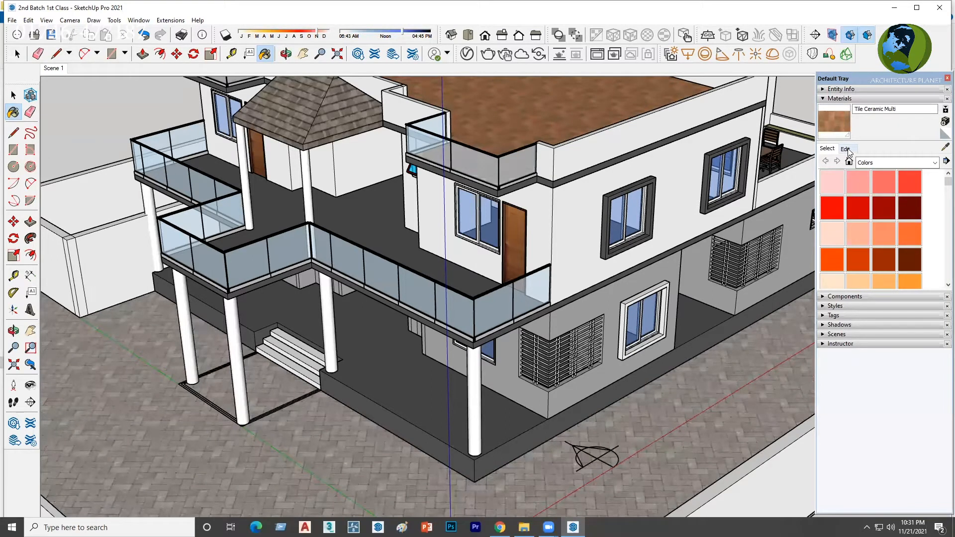
Browse the Asphalt and Concrete, Brick, Cladding and Siding, Carpet, and Colors material collections.
left_click(829, 150)
left_click(871, 164)
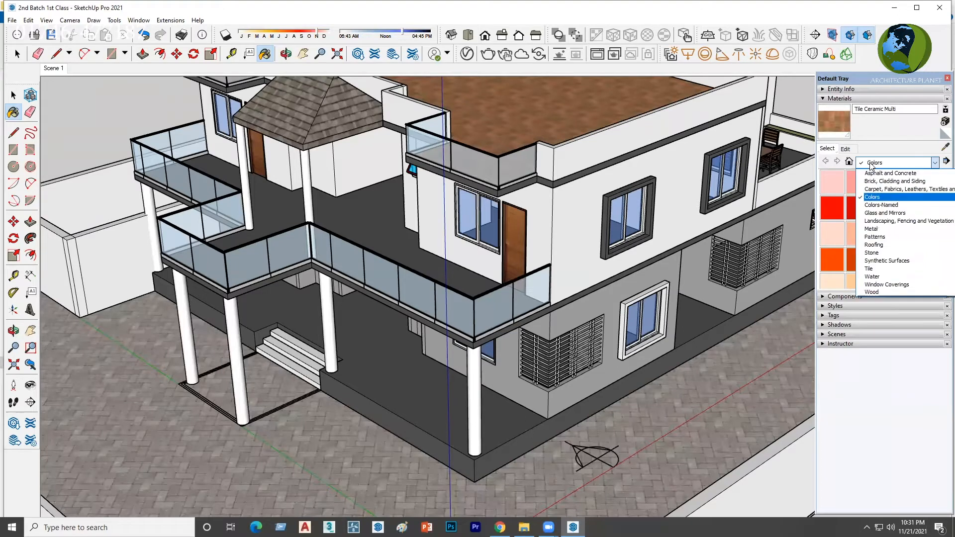
left_click(902, 174)
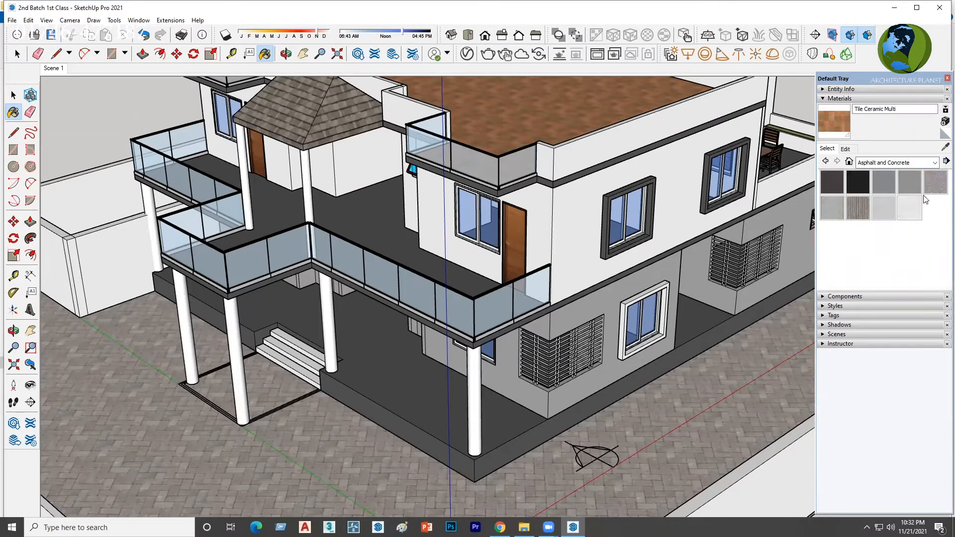
left_click(875, 163)
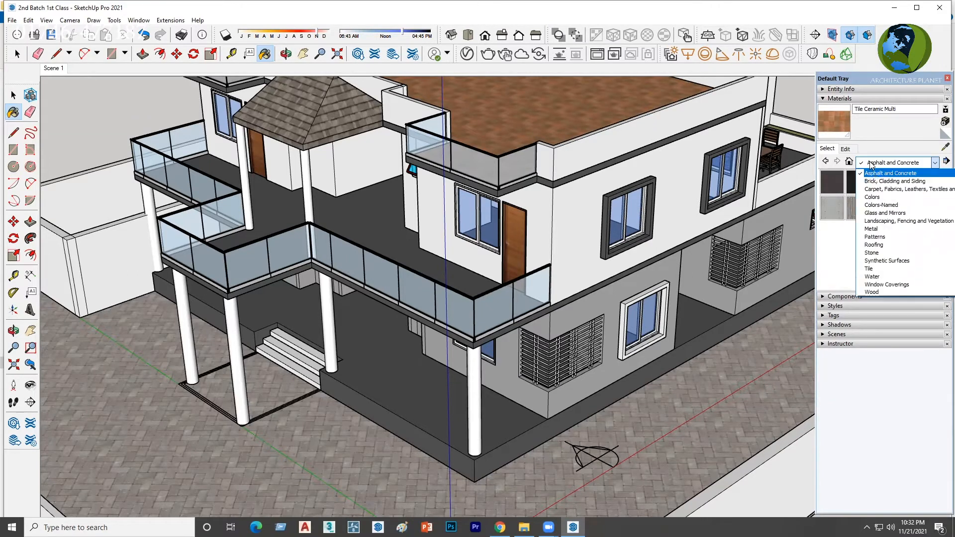
left_click(875, 182)
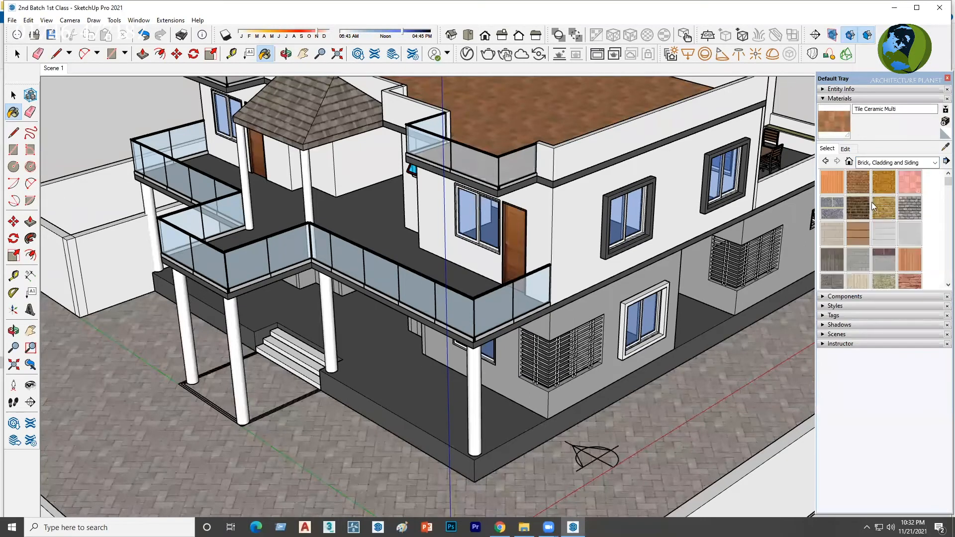
left_click(876, 164)
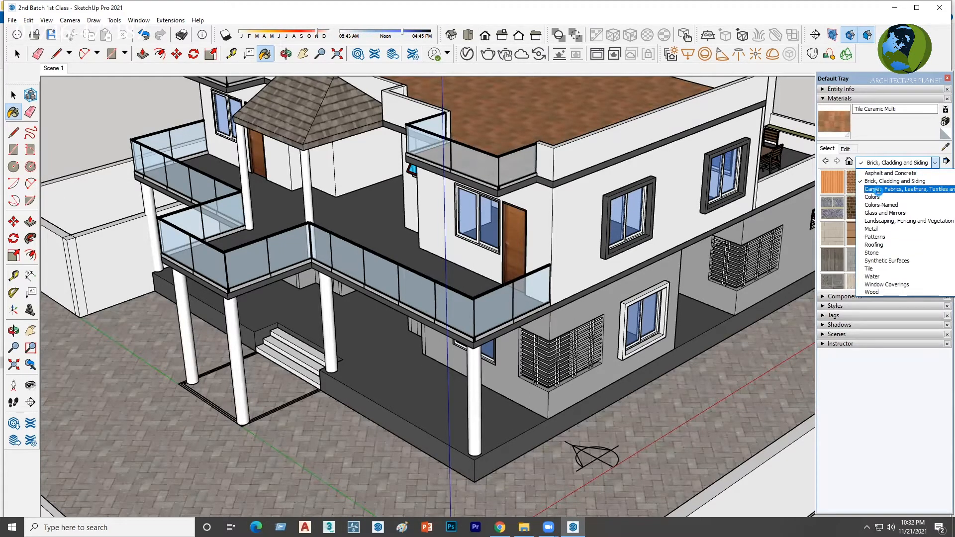
left_click(879, 191)
left_click(886, 163)
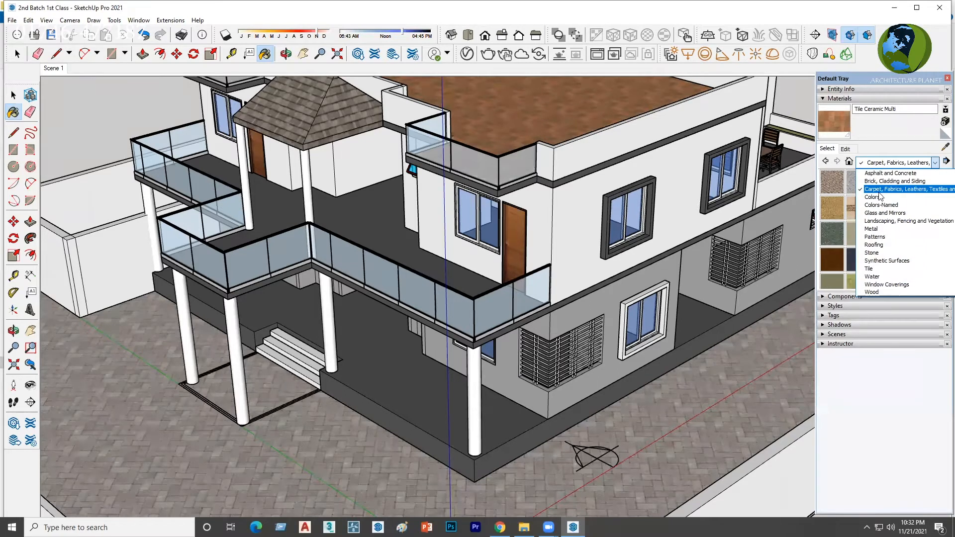
left_click(880, 197)
left_click(881, 163)
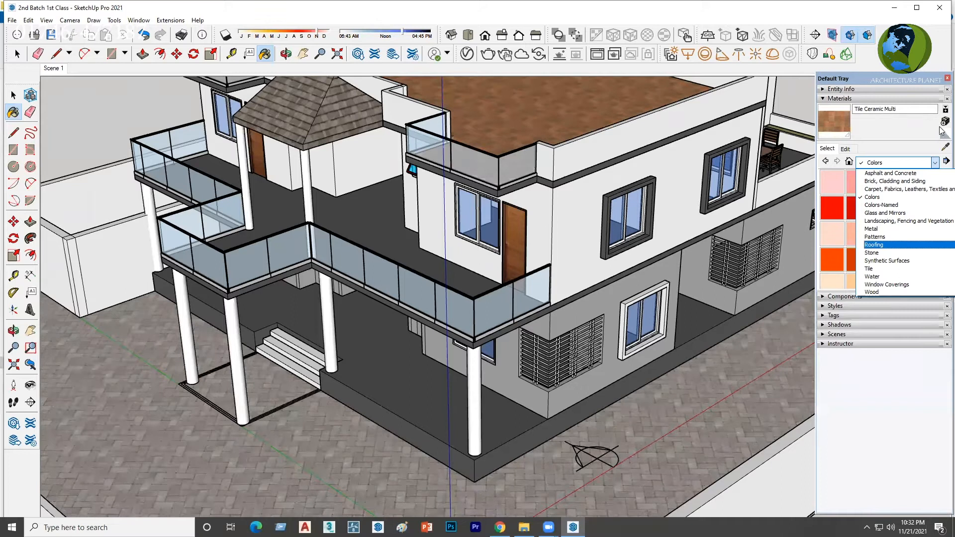
left_click(879, 197)
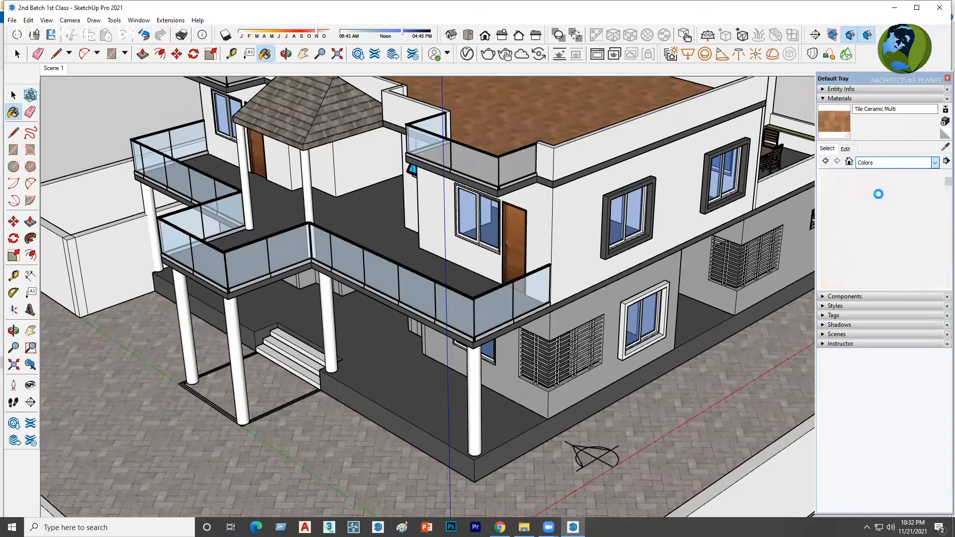
left_click(886, 163)
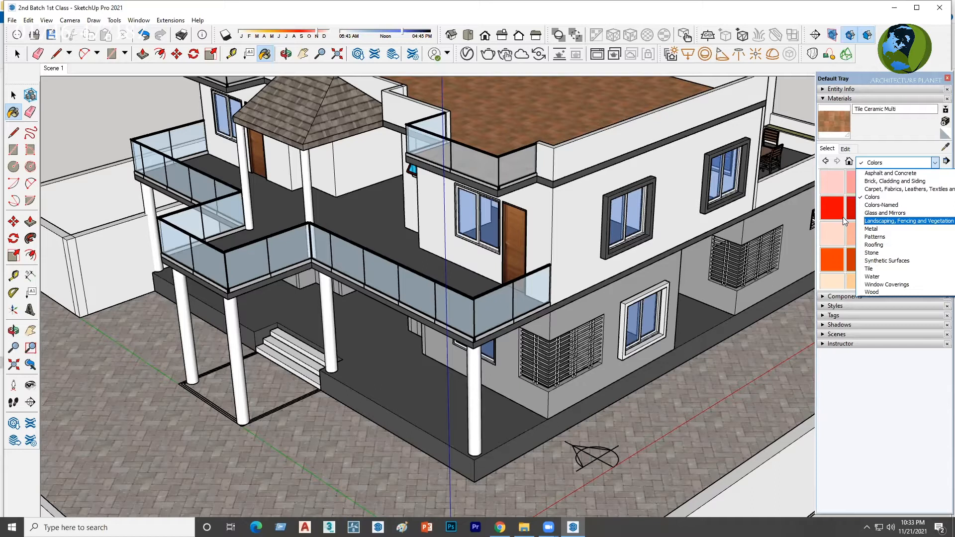
left_click(866, 166)
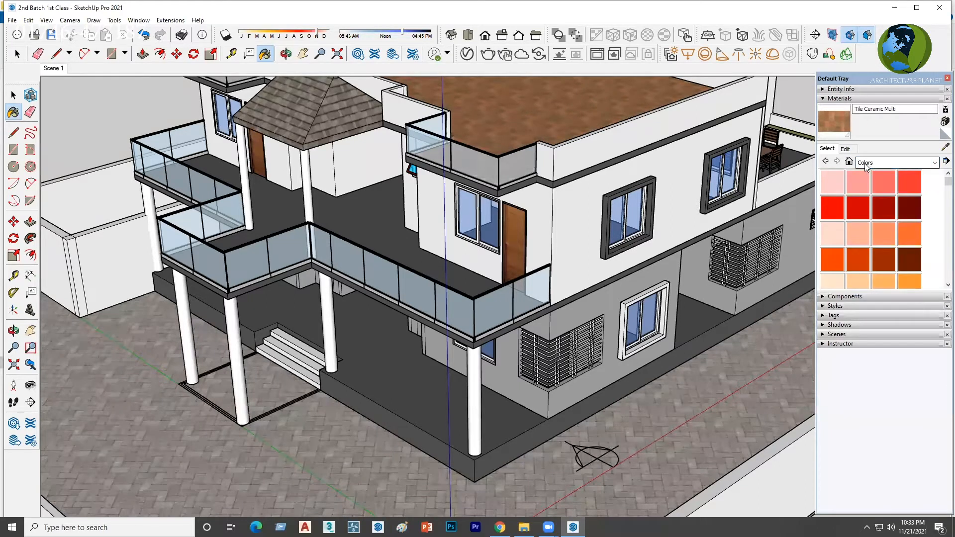
left_click(866, 166)
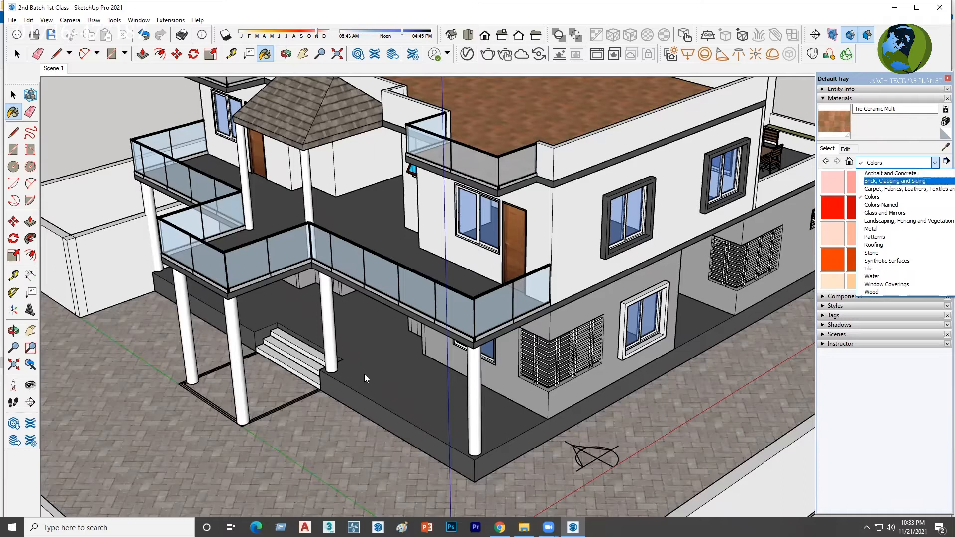
Open the ground-floor base group for editing and display the Tile material collection.
left_click(403, 376)
left_click(13, 97)
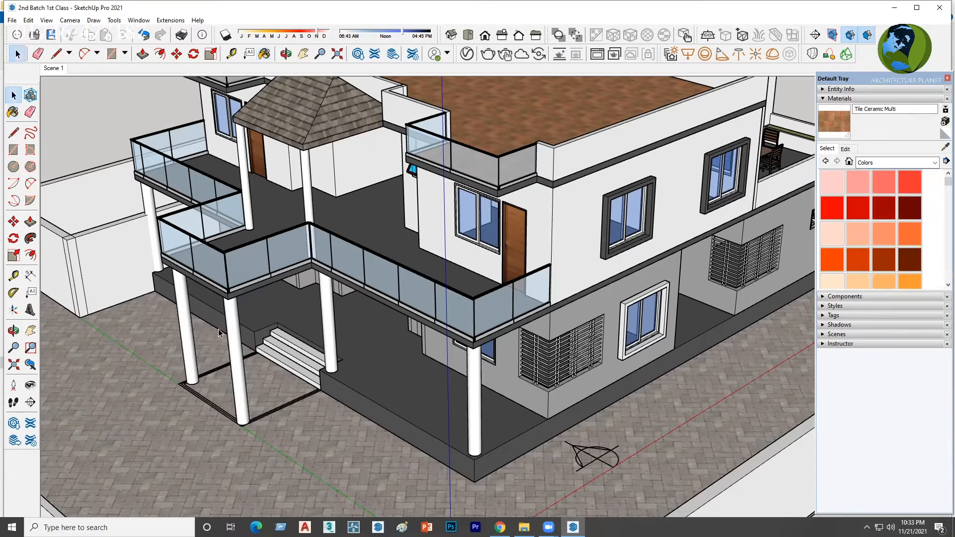
double_click(411, 382)
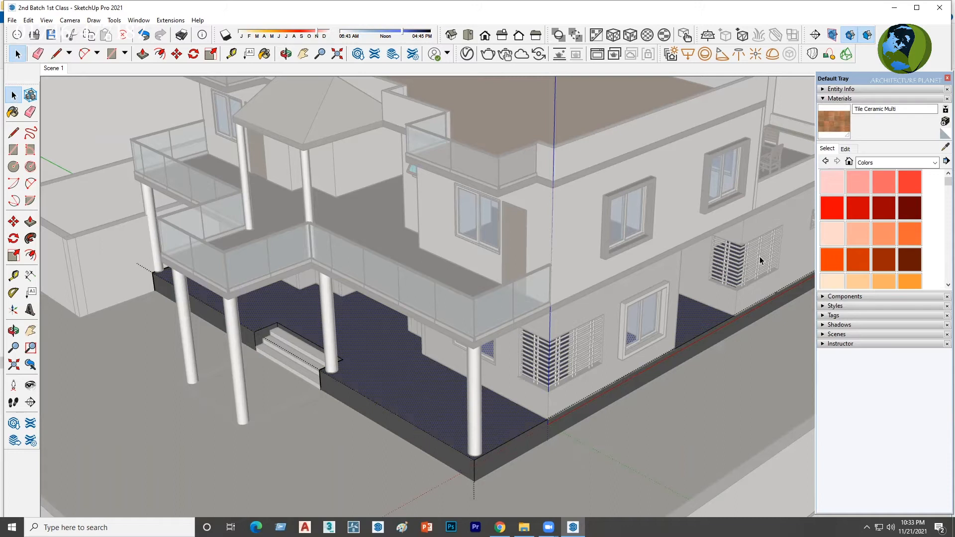
left_click(873, 165)
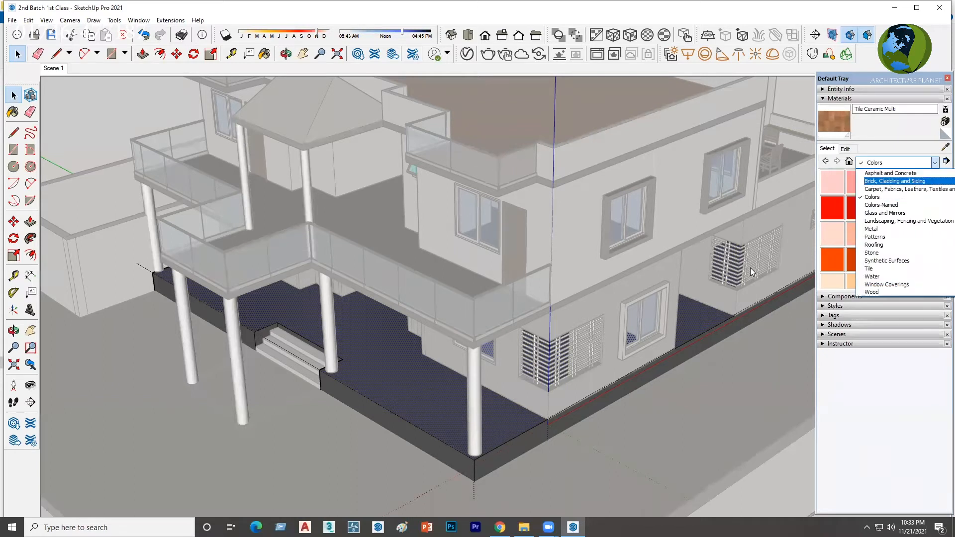
left_click(875, 272)
scroll(874, 212, "down", 3)
scroll(874, 212, "down", 3)
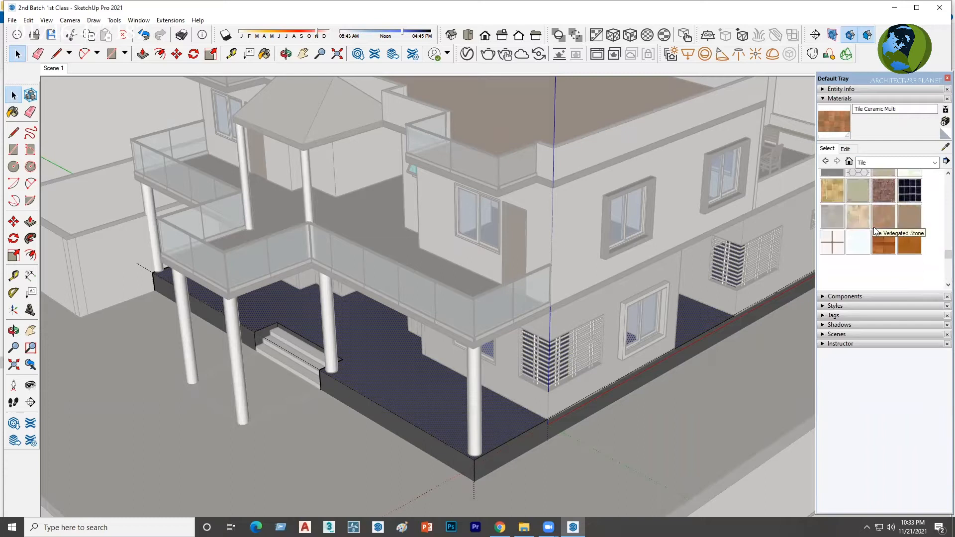
Try the Tile Limestone Multi material on the ground-floor veranda surface.
left_click(832, 193)
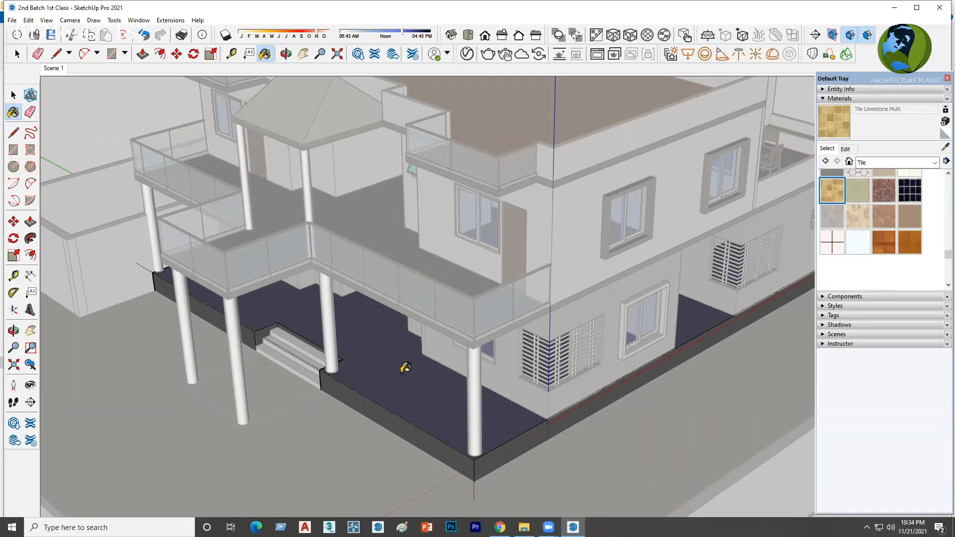
left_click(403, 375)
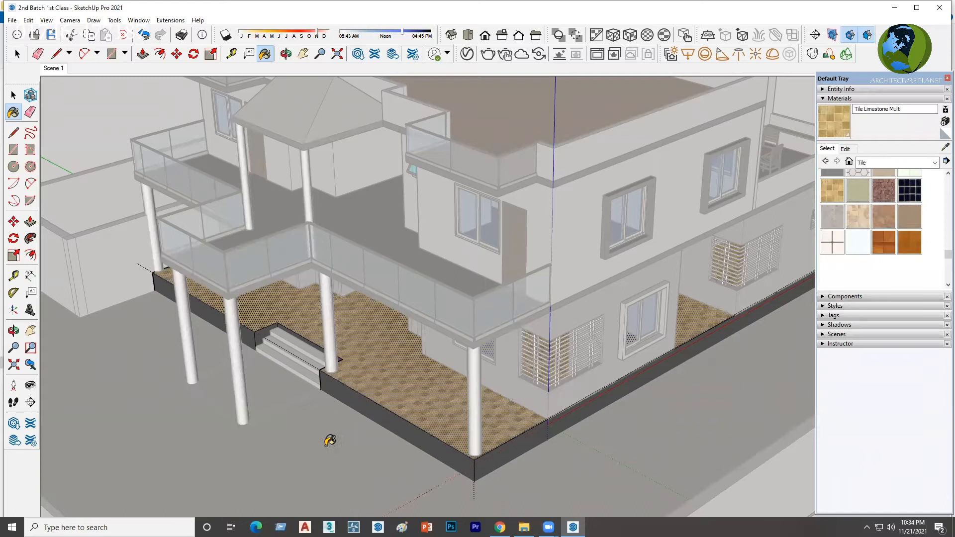
scroll(584, 416, "up", 5)
middle_click_drag(348, 412, 420, 388)
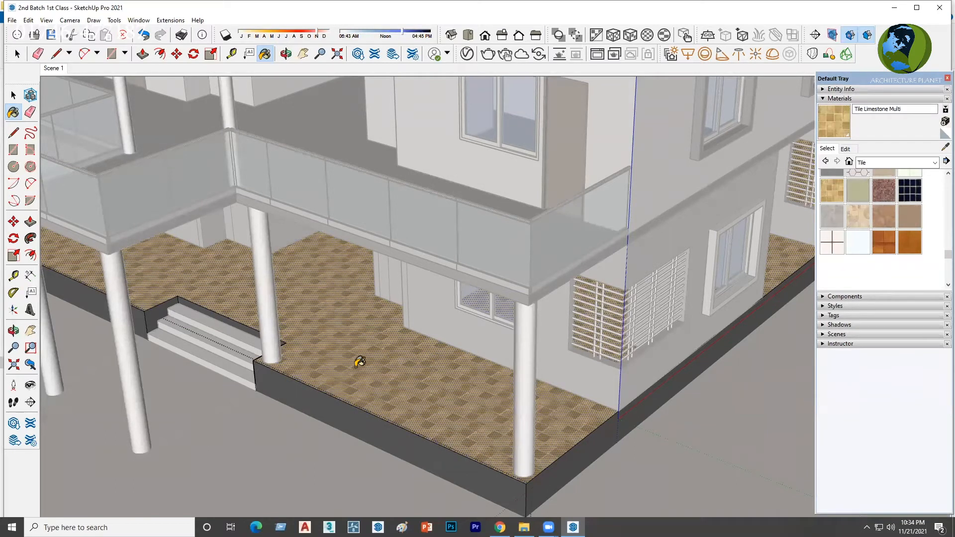
Try Tile Mosaic Multi and Square Glass Tile 04 on the veranda floor.
scroll(890, 202, "up", 2)
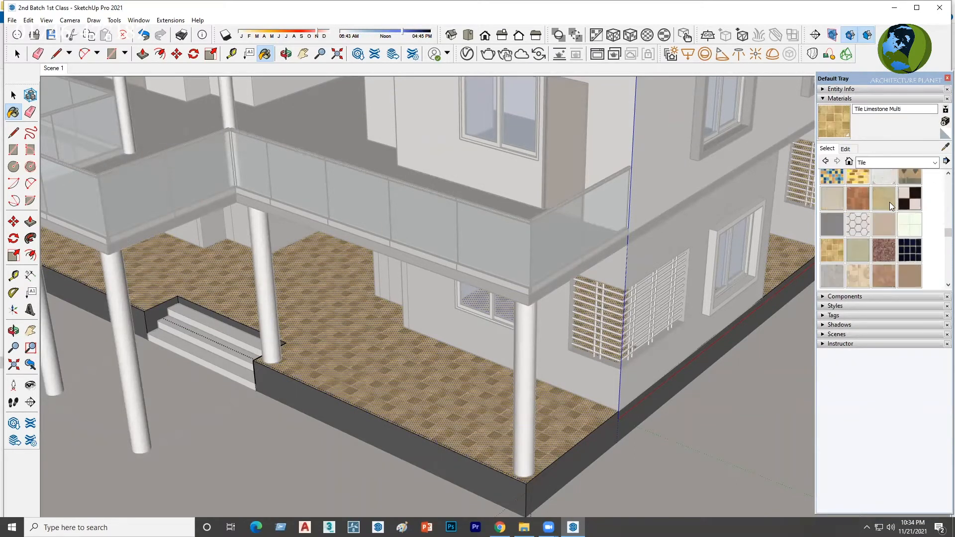
left_click(888, 240)
left_click(451, 381)
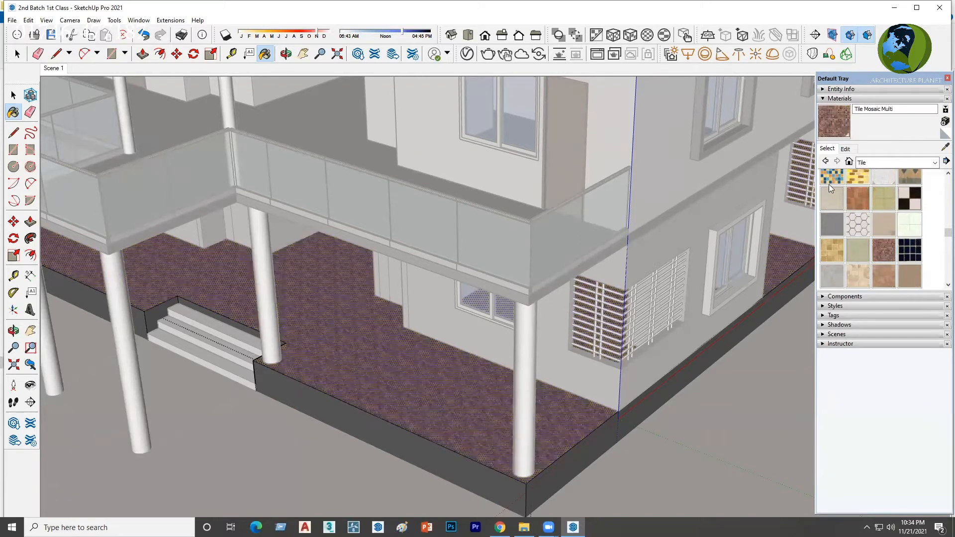
scroll(872, 224, "up", 2)
left_click(858, 233)
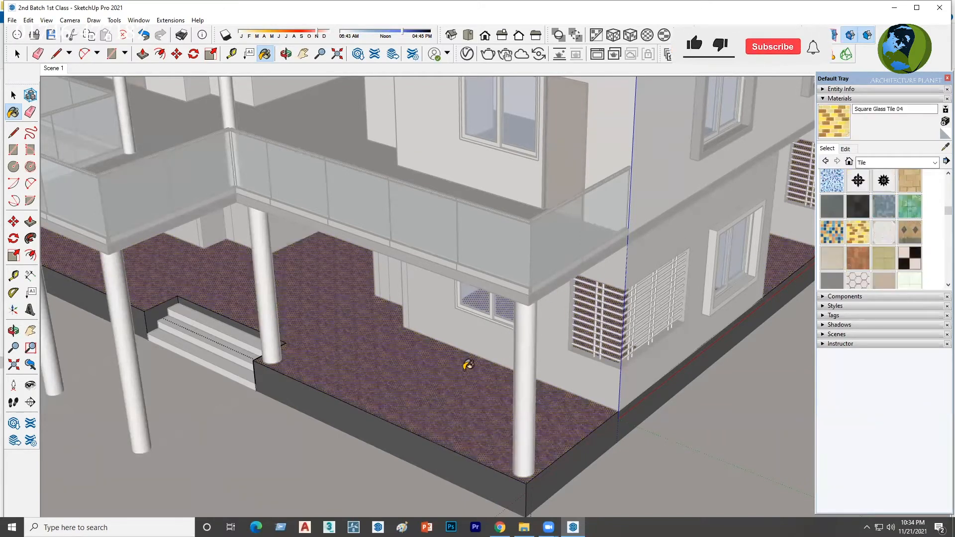
left_click(470, 364)
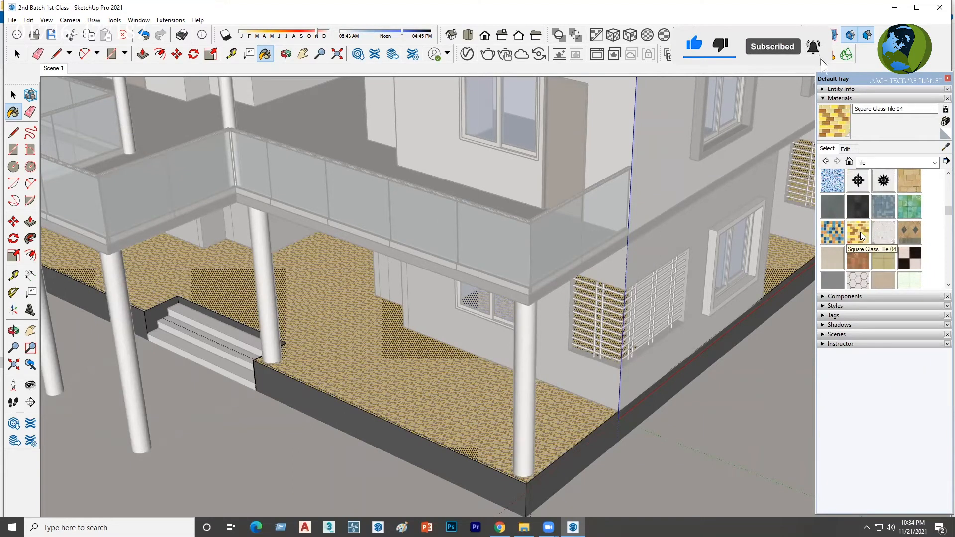
Try Square Glass Tile 02 and Tile Ceramic Natural on the veranda floor.
left_click(903, 208)
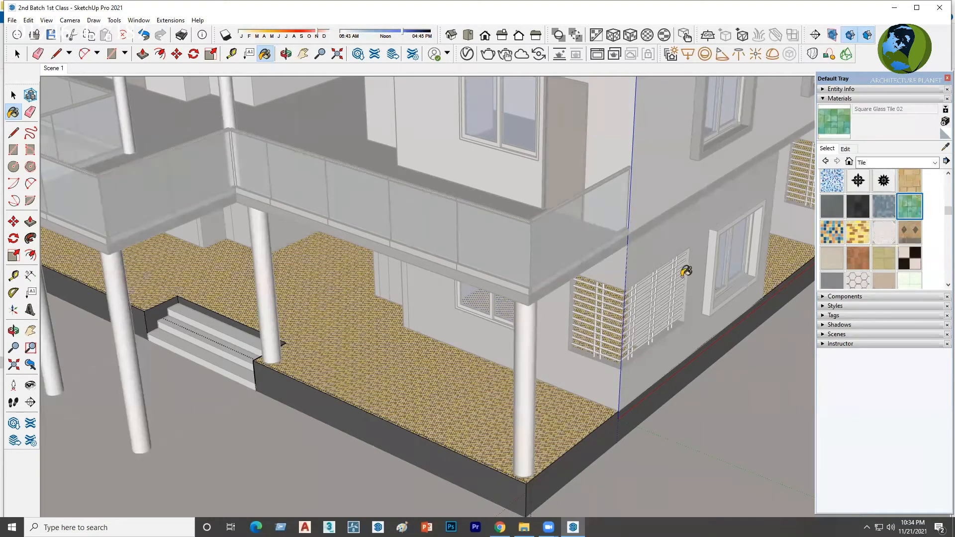
left_click(450, 350)
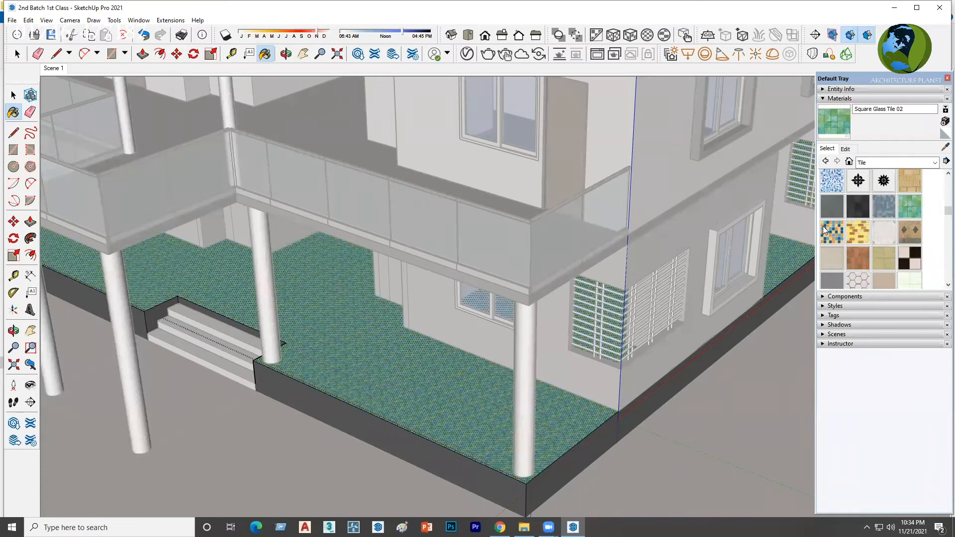
scroll(423, 456, "up", 2)
scroll(437, 423, "up", 2)
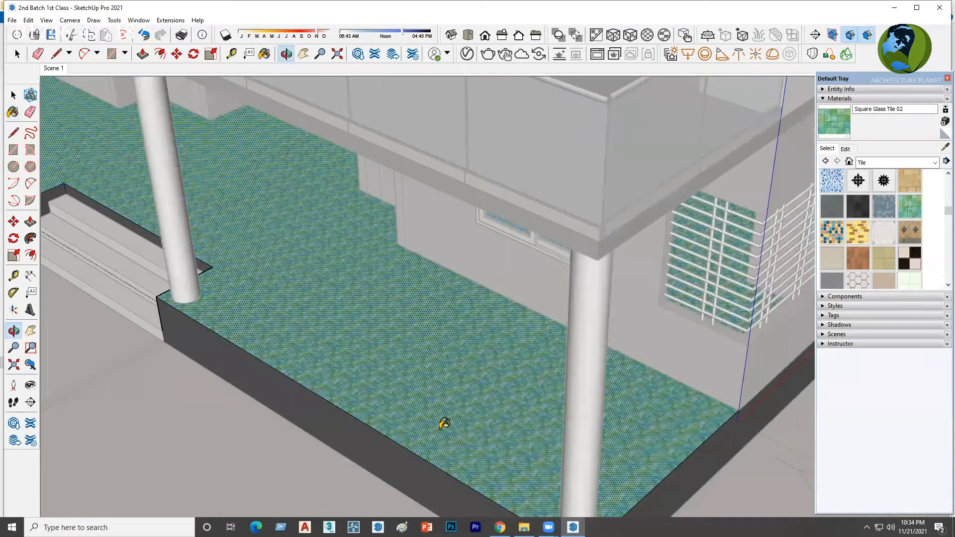
scroll(412, 371, "up", 2)
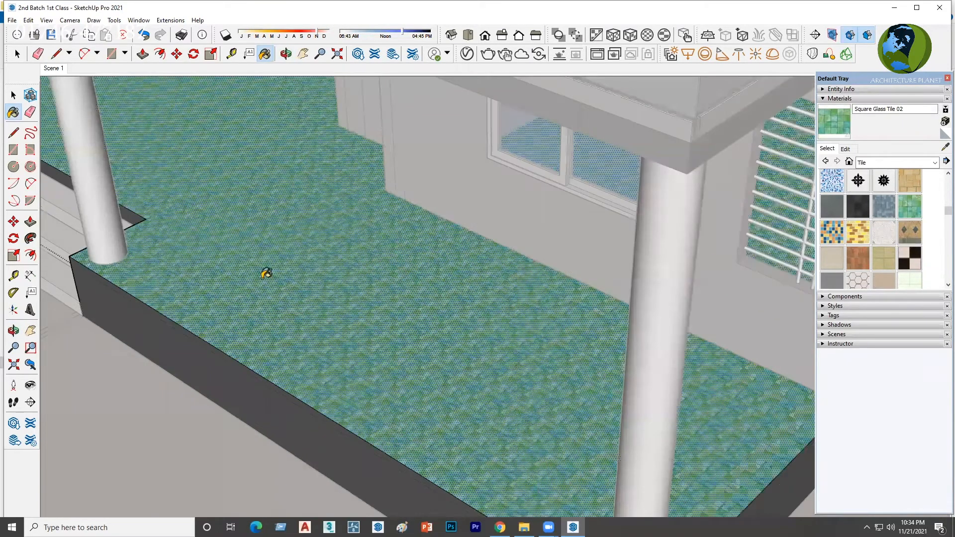
left_click(885, 260)
left_click(493, 359)
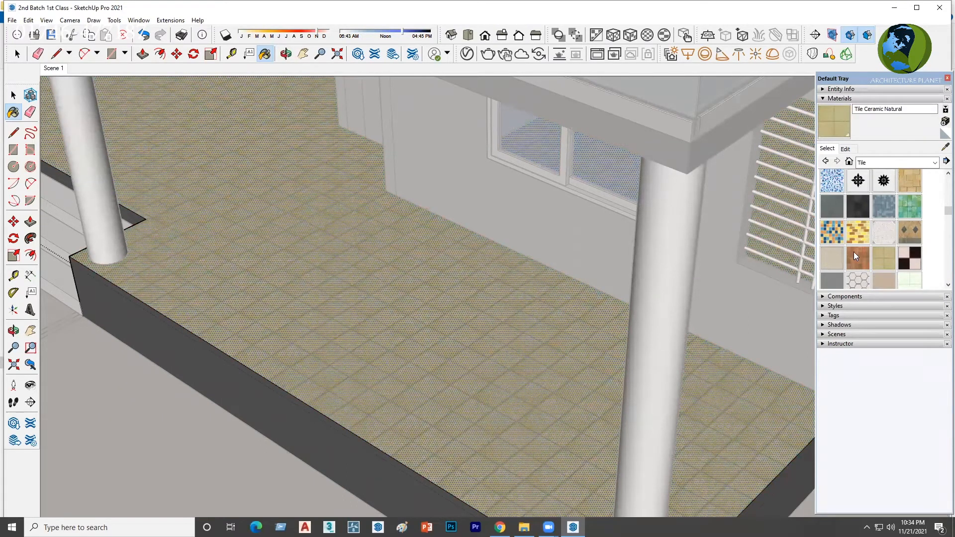
Paint the veranda floor with Tile Canvas and exit the base group.
left_click(835, 256)
left_click(499, 334)
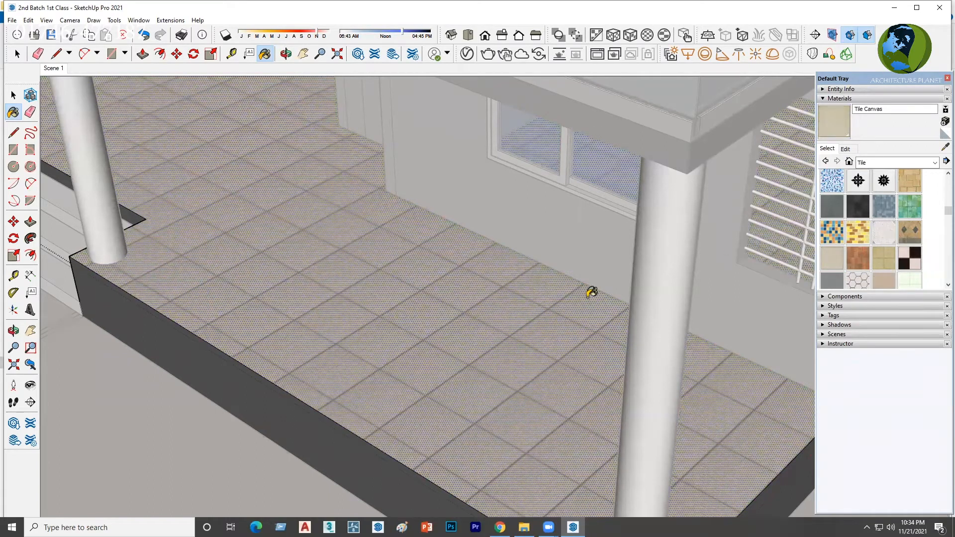
mouse_move(457, 395)
middle_mouse_down()
mouse_move(452, 405)
mouse_move(451, 391)
mouse_move(390, 335)
mouse_move(451, 390)
middle_mouse_up()
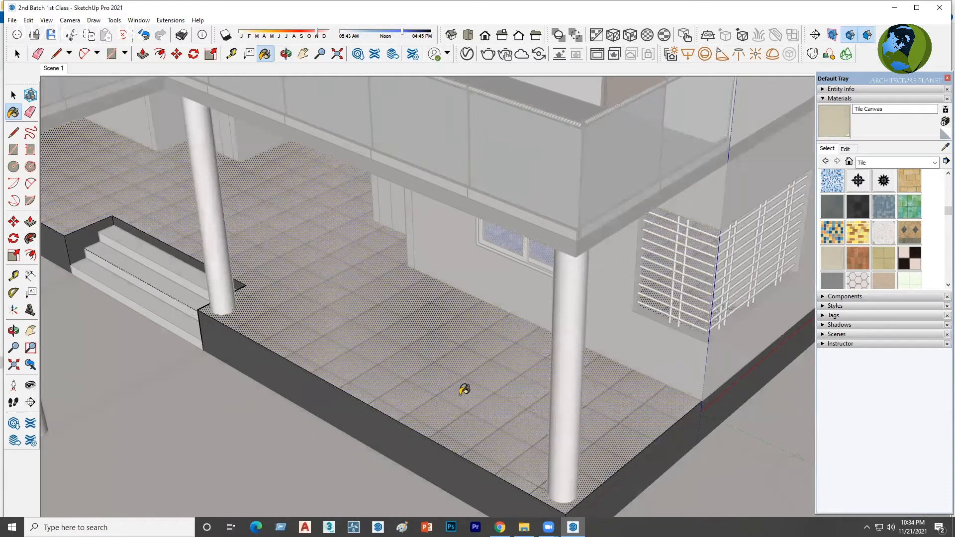
key("space")
key("Escape")
Examine the tiled veranda floor up close and in the context of the whole house.
mouse_move(507, 405)
middle_mouse_down()
mouse_move(462, 378)
mouse_move(486, 353)
mouse_move(514, 275)
middle_mouse_up()
scroll(530, 446, "down", 3)
scroll(516, 339, "up", 4)
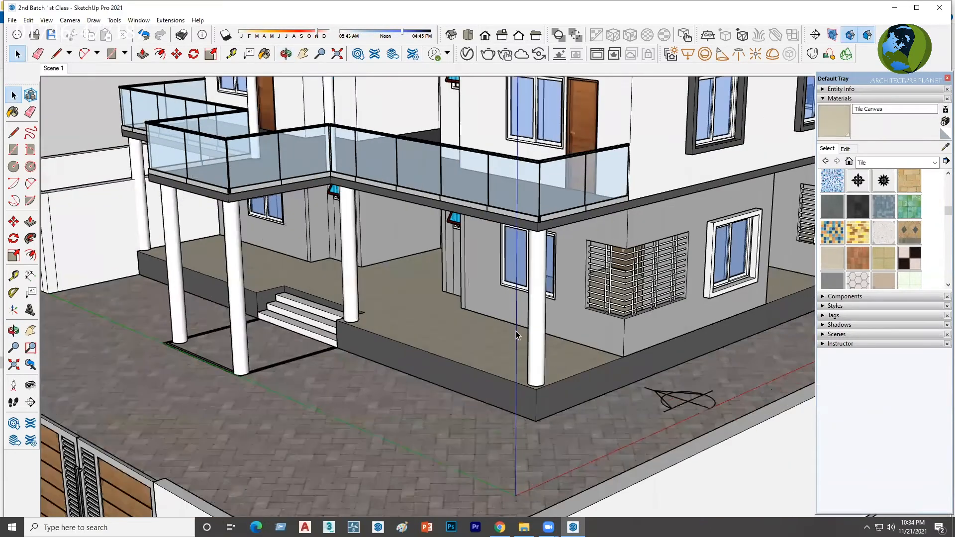
scroll(516, 341, "up", 2)
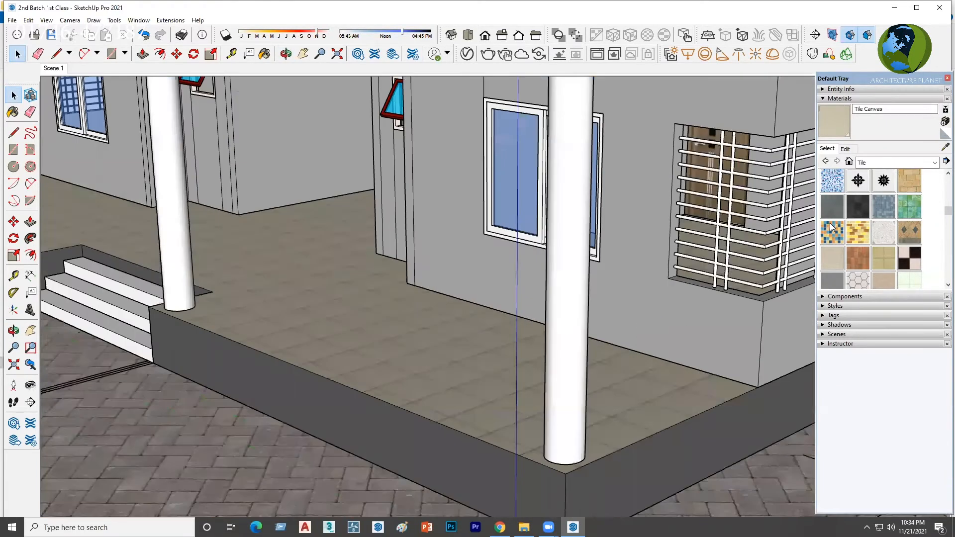
middle_click_drag(452, 335, 448, 424)
scroll(426, 267, "down", 6)
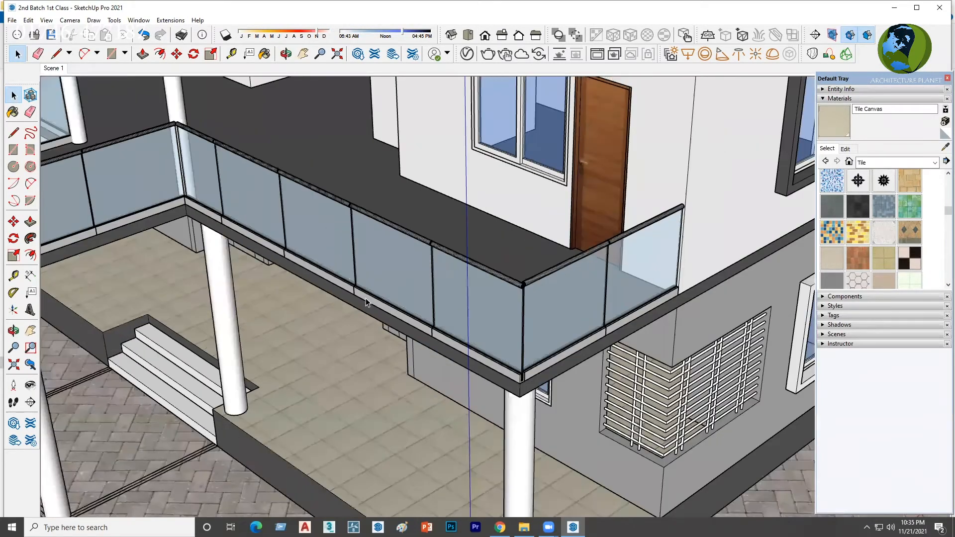
scroll(386, 441, "up", 1)
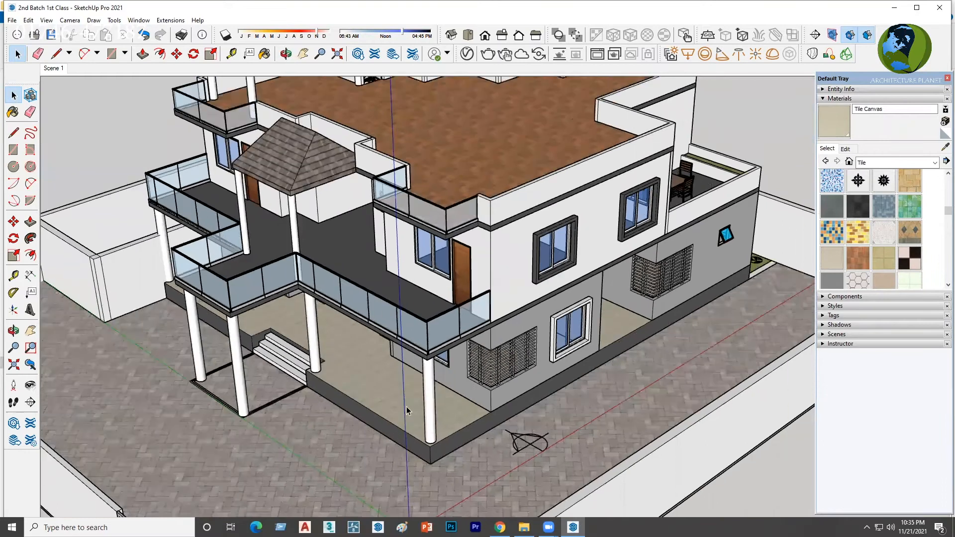
scroll(388, 429, "up", 4)
scroll(391, 356, "down", 1)
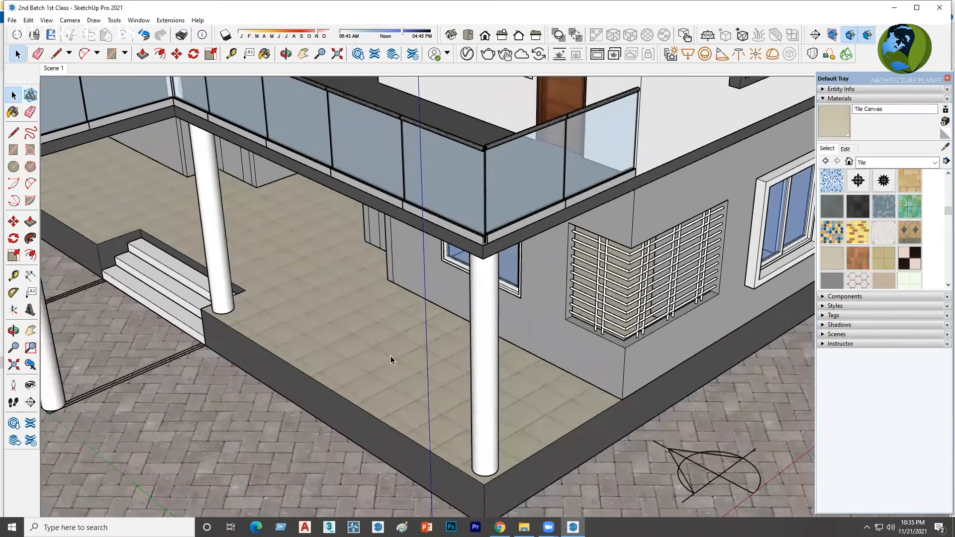
scroll(368, 338, "up", 2)
double_click(371, 336)
key("Escape")
triple_click(399, 300)
key("Escape")
triple_click(379, 338)
key("Escape")
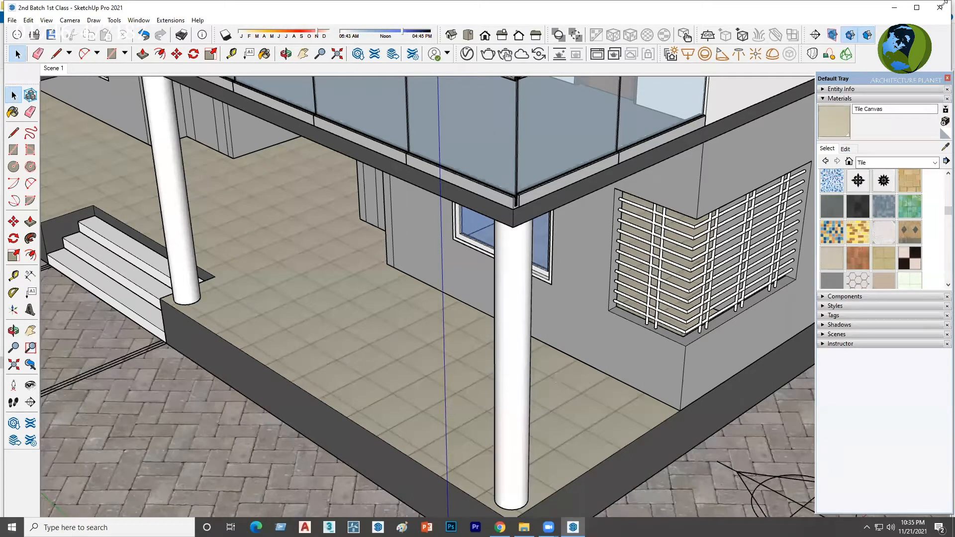
Open the Tile Canvas material for editing and review its colour picker modes, keeping Color Wheel.
left_click(848, 151)
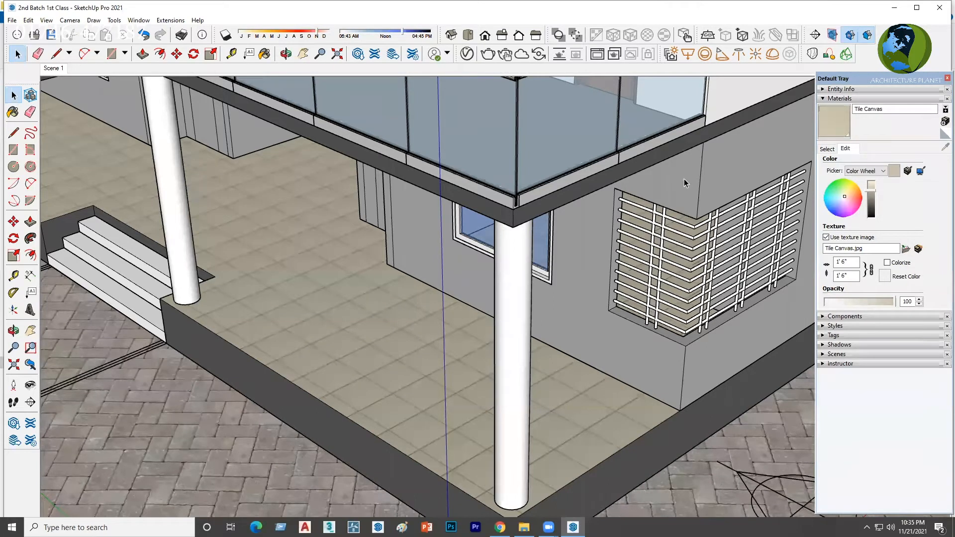
left_click(882, 172)
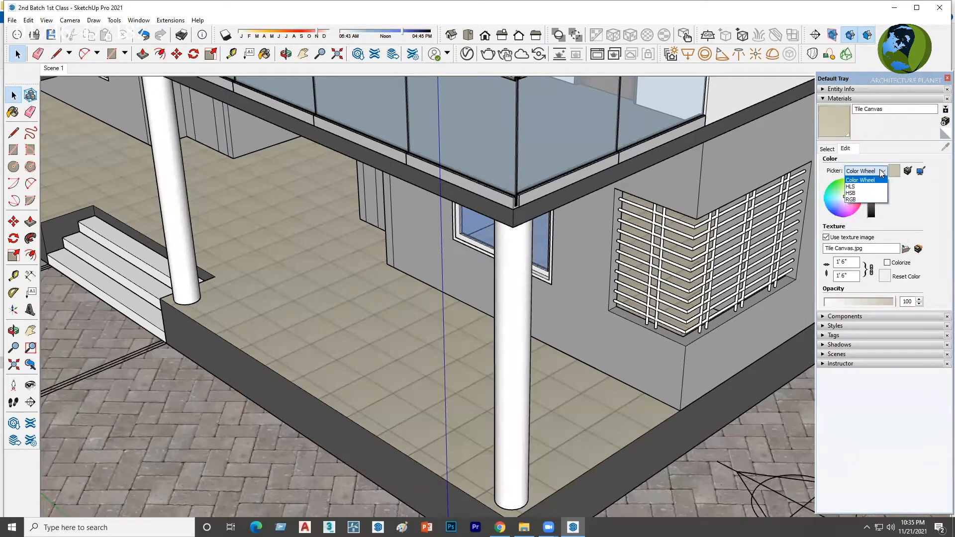
left_click(882, 172)
left_click(880, 173)
left_click(878, 180)
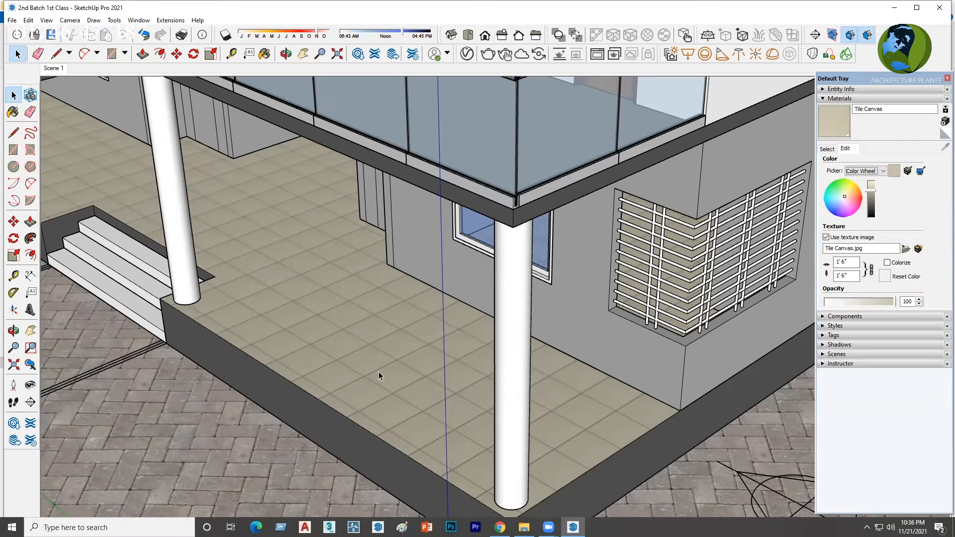
left_click(353, 343)
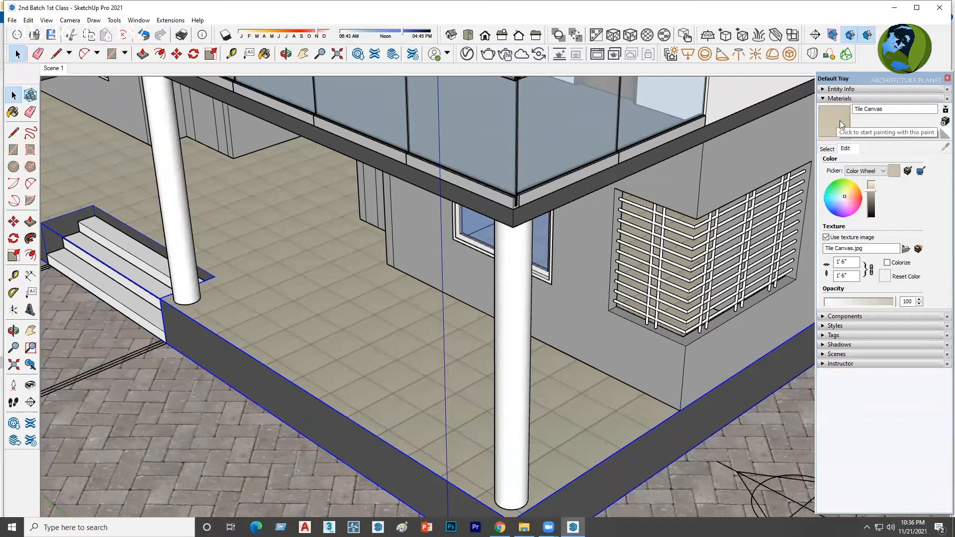
Sample the Translucent_Glass_Blue1 material from the upper-floor balcony railing.
left_click(827, 149)
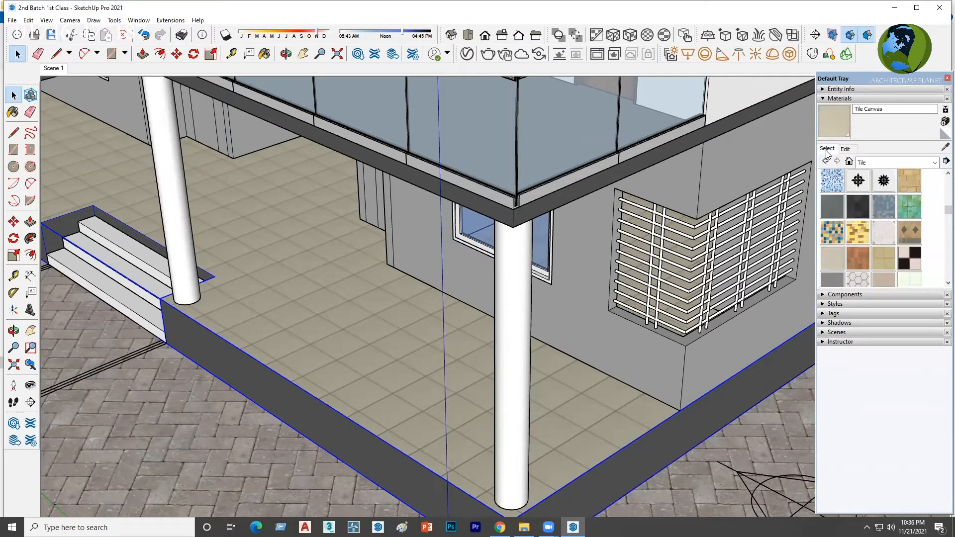
left_click(943, 149)
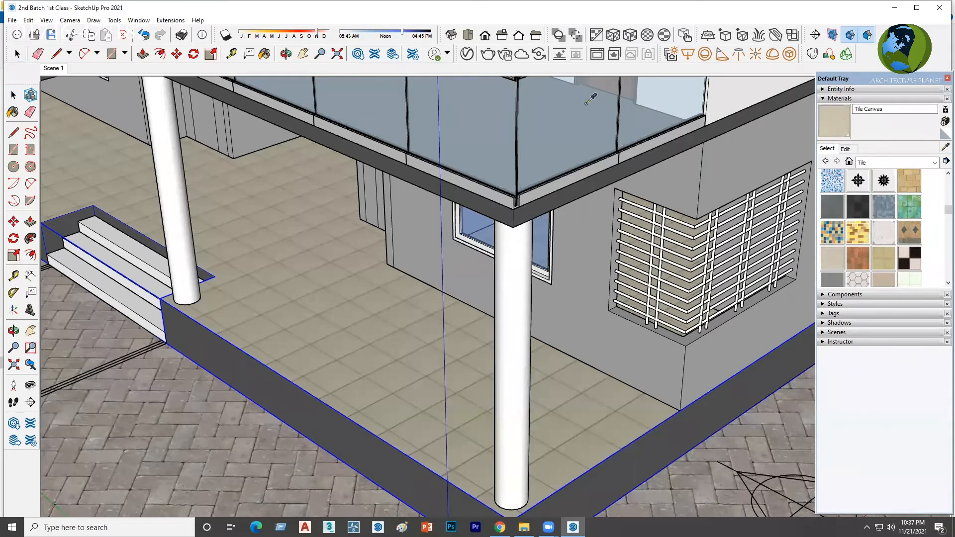
left_click(550, 131)
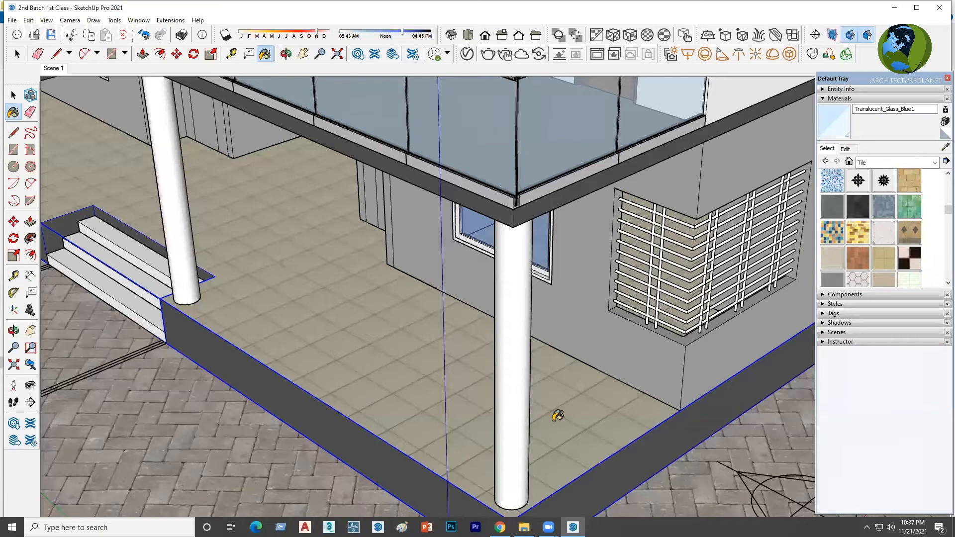
Sample the Tile Canvas material from the veranda floor and open it for editing.
left_click(945, 147)
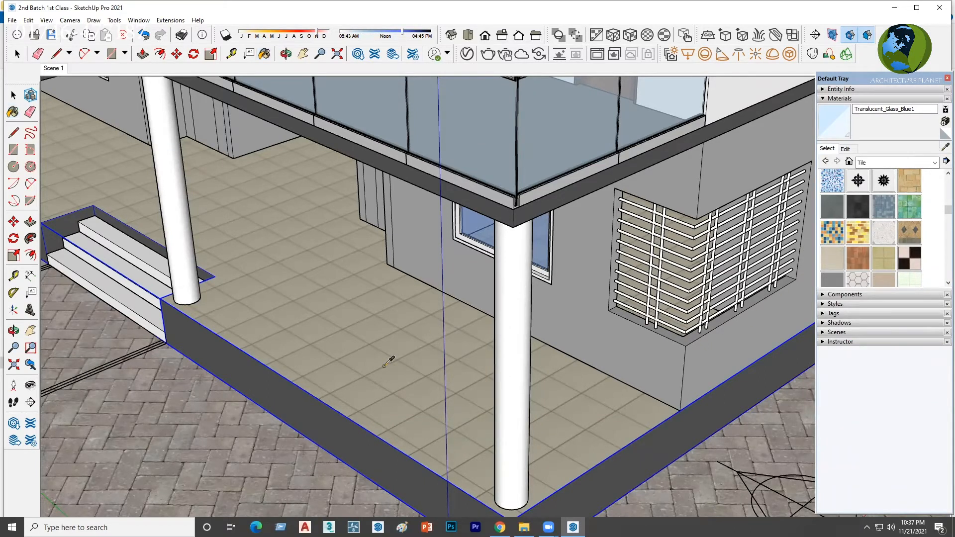
left_click(386, 366)
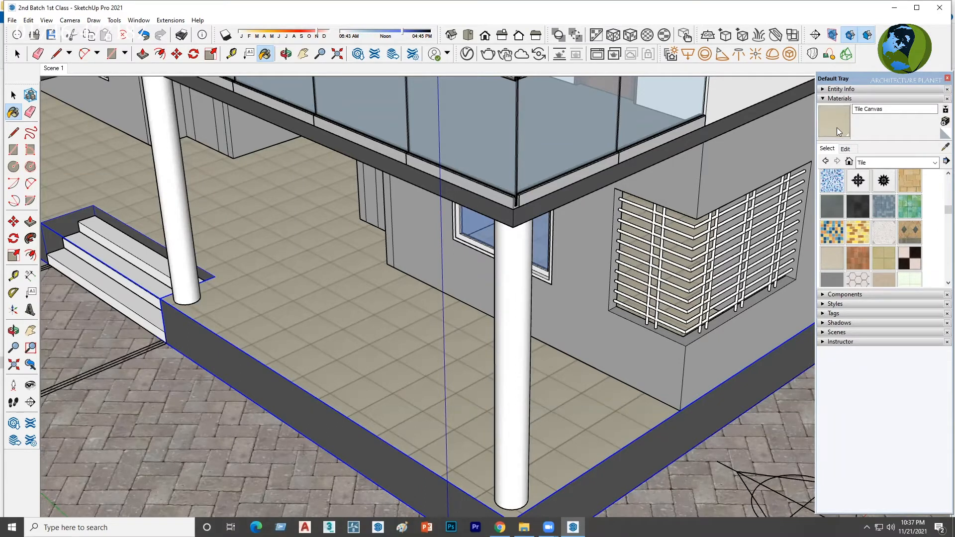
left_click(846, 150)
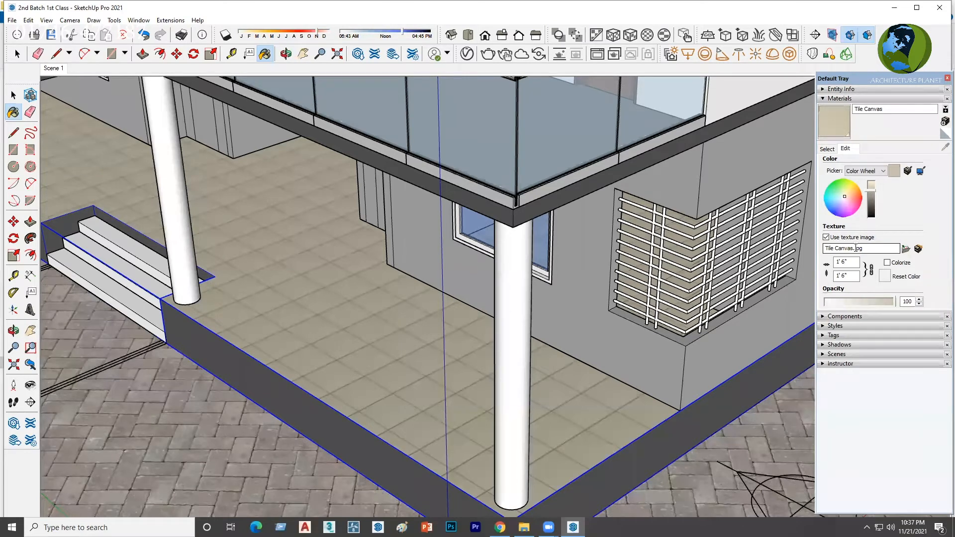
Browse for a replacement texture image in the Tiles folder under Client files (D:), IHL PC, Mapping Pic.
left_click(906, 250)
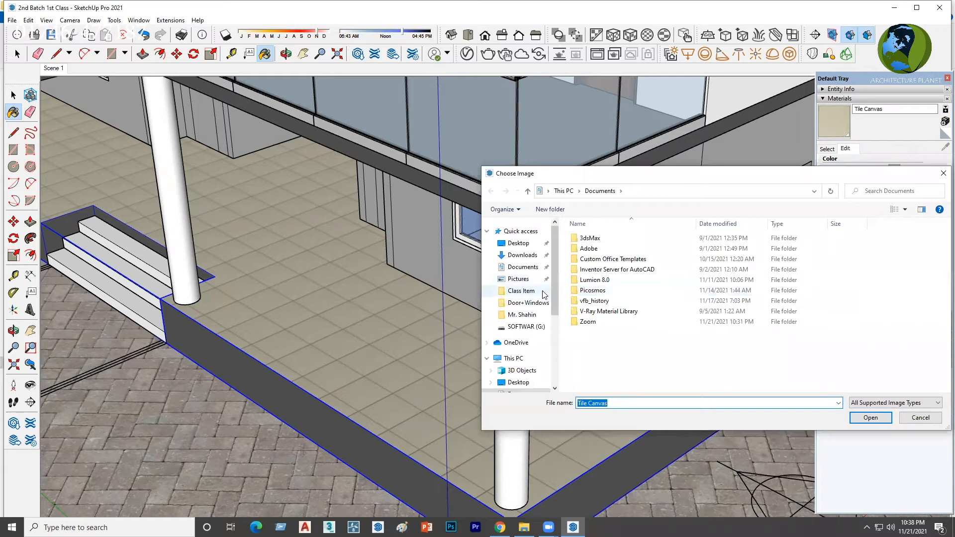
scroll(522, 299, "down", 2)
left_click(520, 340)
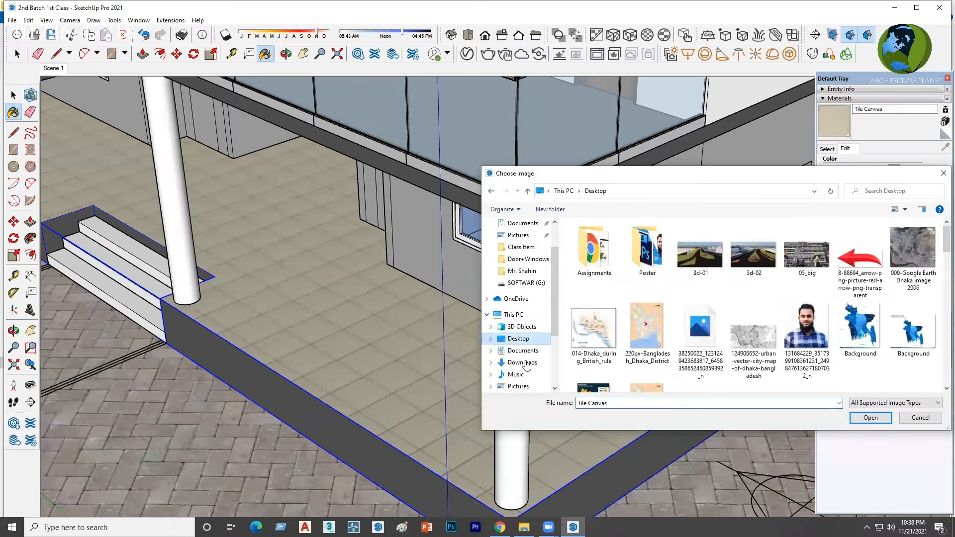
scroll(527, 348, "down", 2)
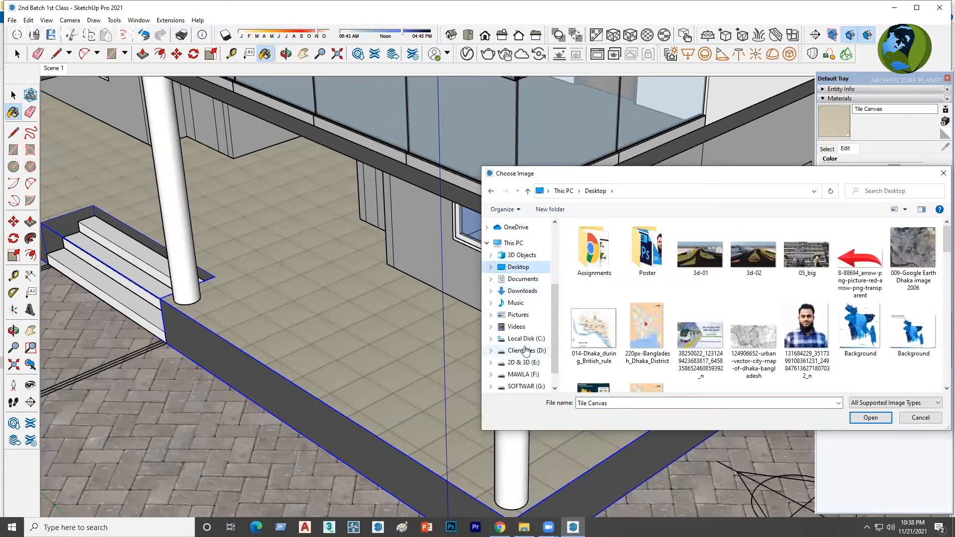
left_click(526, 351)
double_click(600, 280)
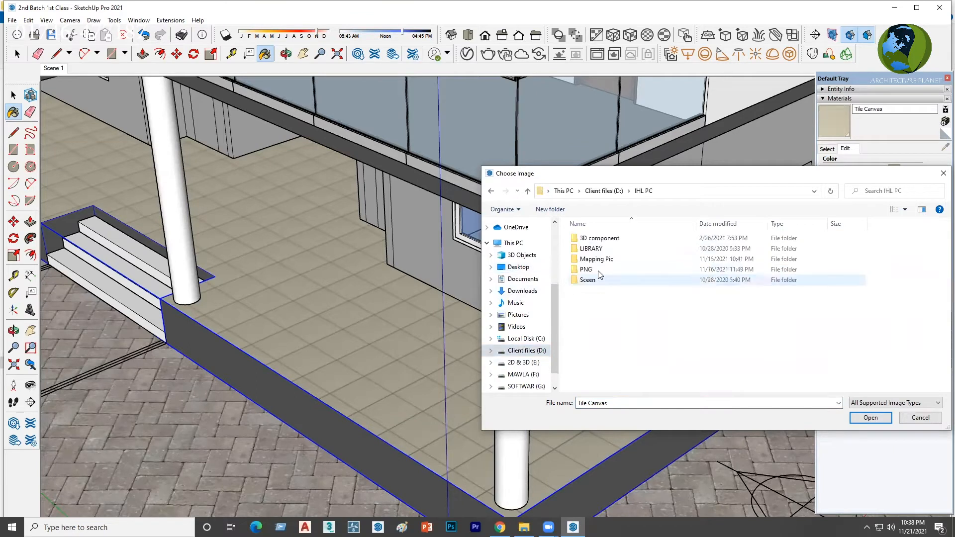
double_click(597, 258)
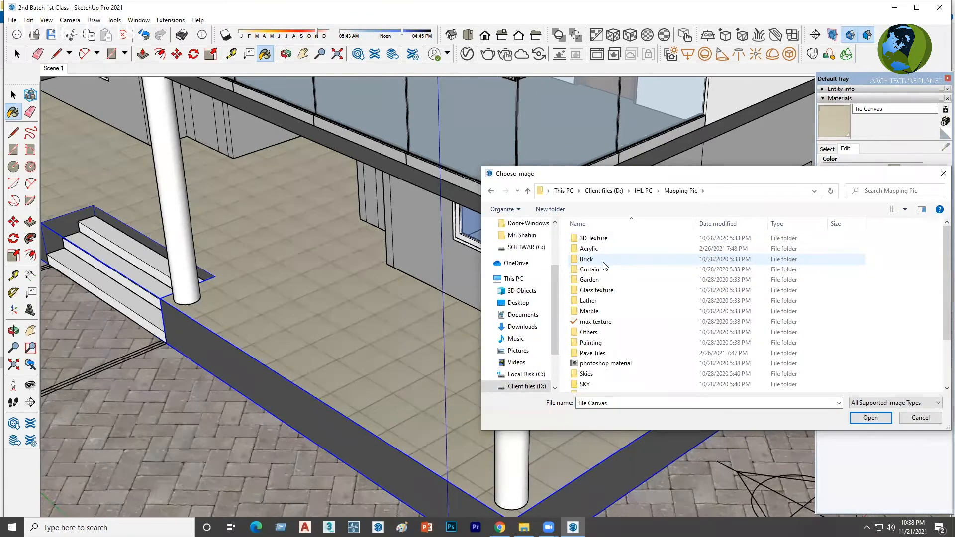
scroll(597, 348, "down", 2)
left_click(594, 356)
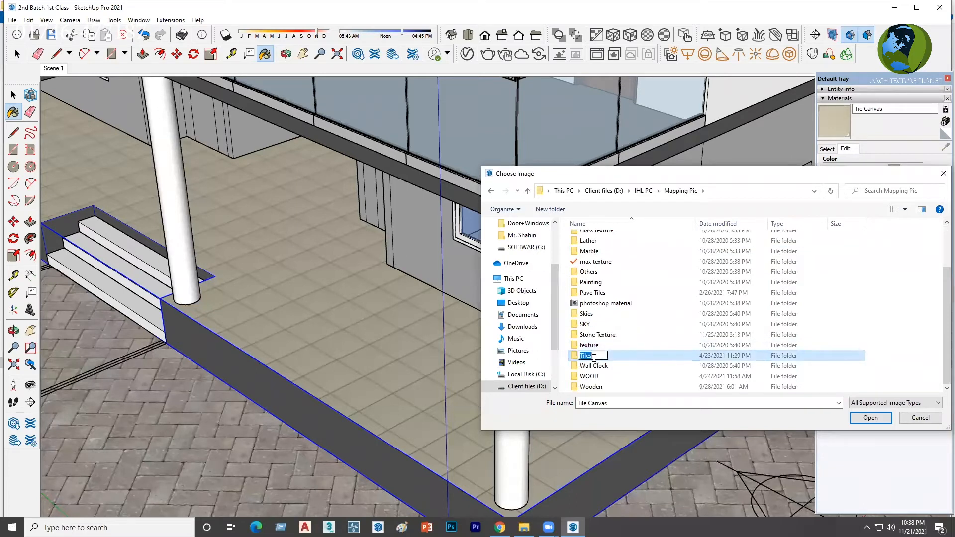
double_click(621, 354)
right_click(621, 354)
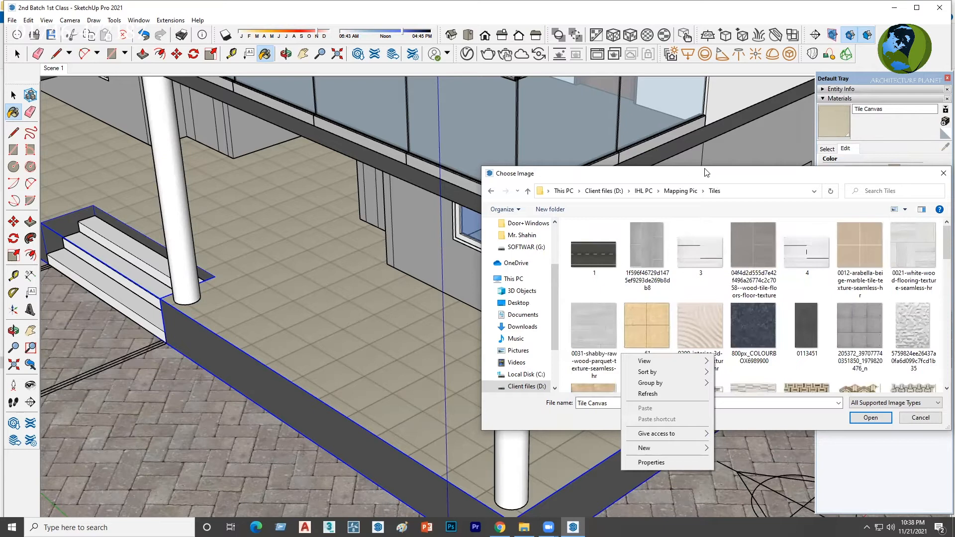
Replace the Tile Canvas texture with the grey image 04f4d2d555d7e42f496a26774c2c7058--wood-tile-floors-floor-texture.
left_click_drag(706, 173, 702, 176)
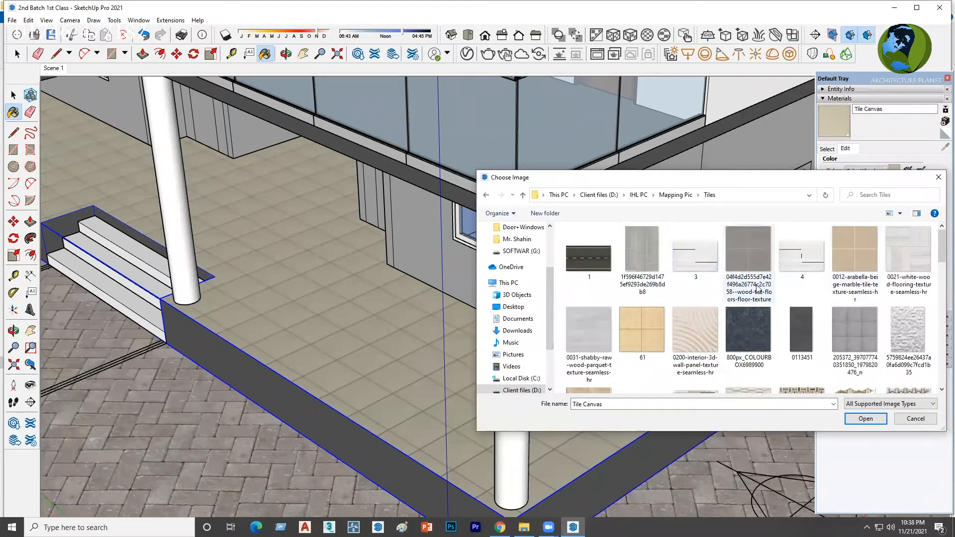
scroll(752, 299, "down", 5)
scroll(746, 304, "up", 5)
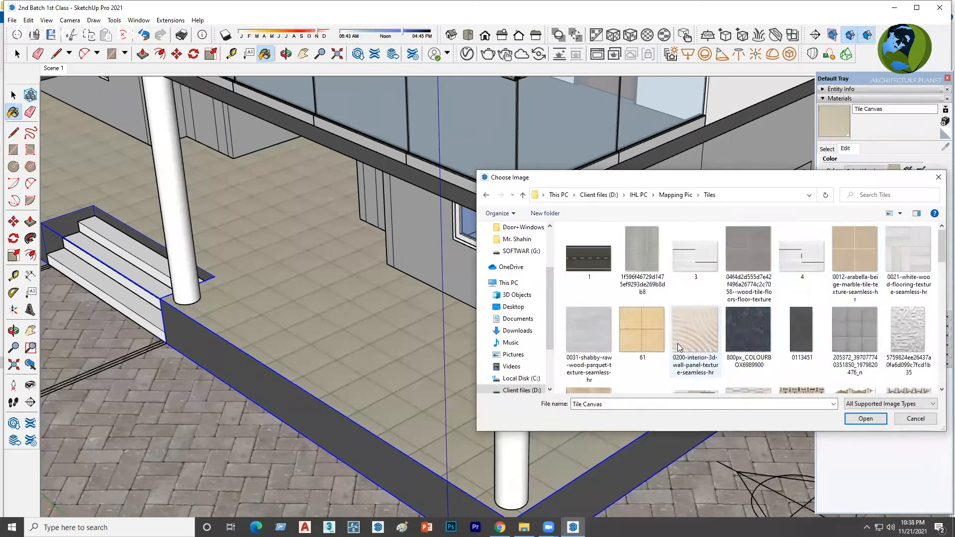
left_click(764, 264)
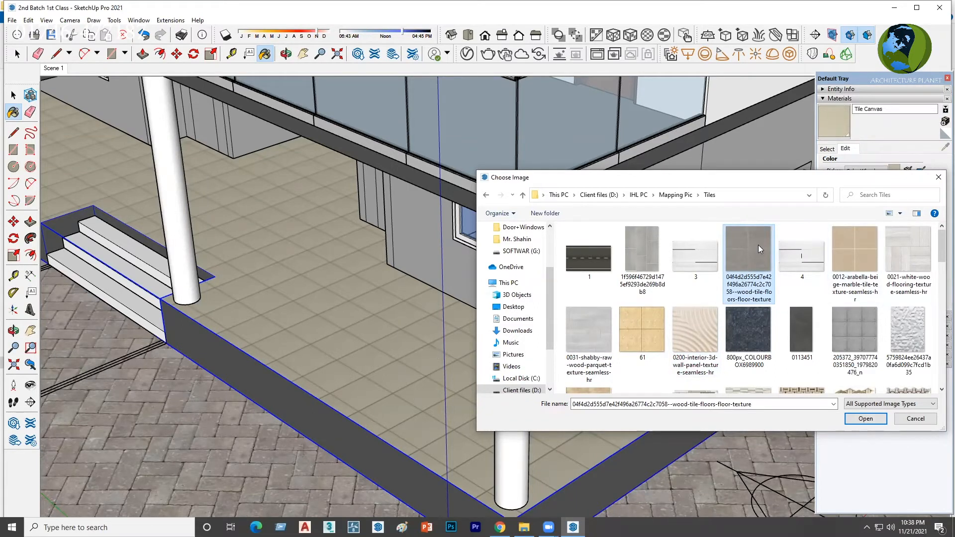
left_click(866, 419)
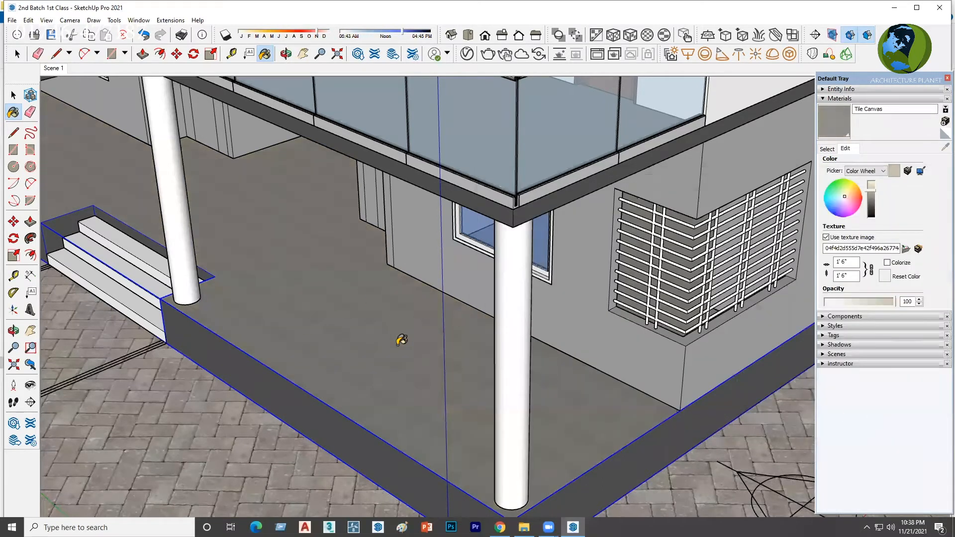
Examine the new grey tile texture on the veranda floor from a distance and up close.
scroll(610, 321, "down", 2)
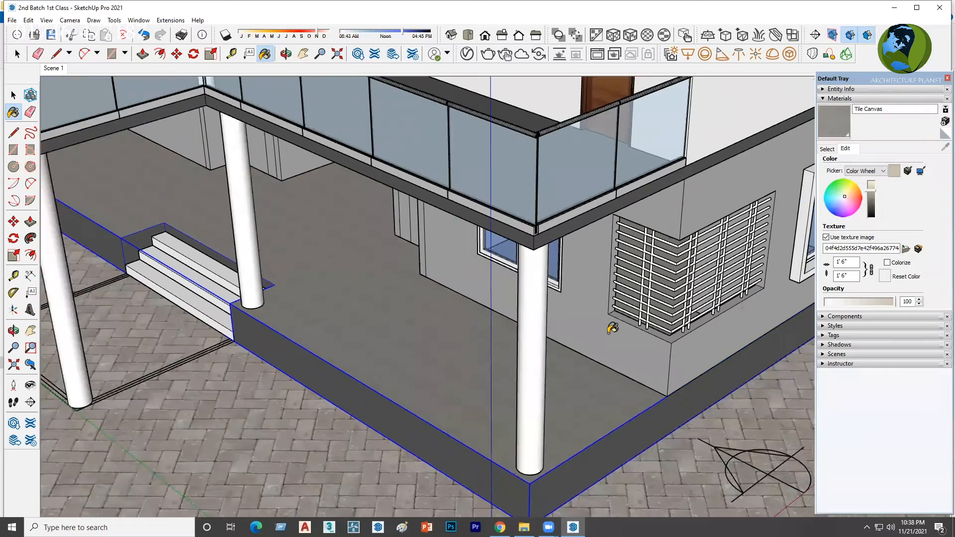
scroll(383, 443, "up", 2)
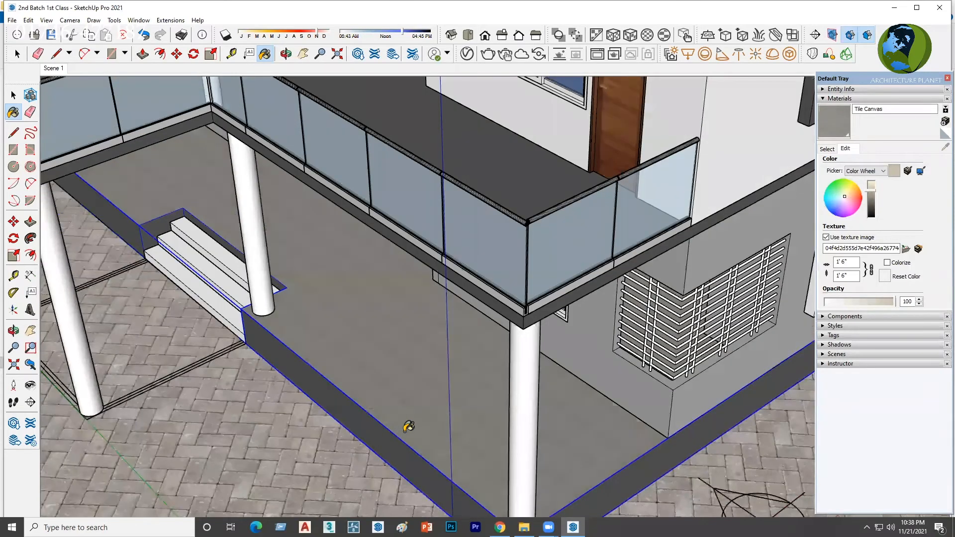
scroll(420, 408, "up", 3)
scroll(443, 386, "up", 2)
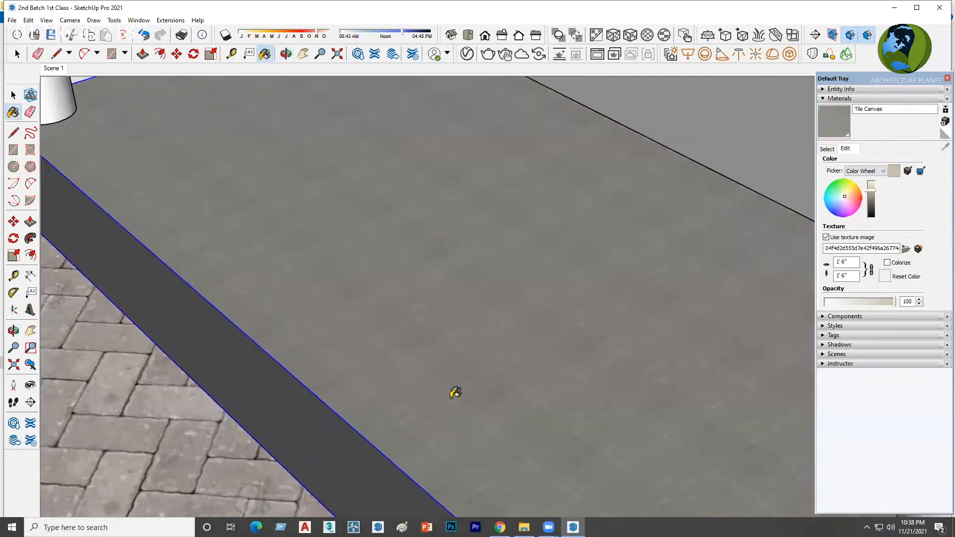
scroll(456, 390, "up", 1)
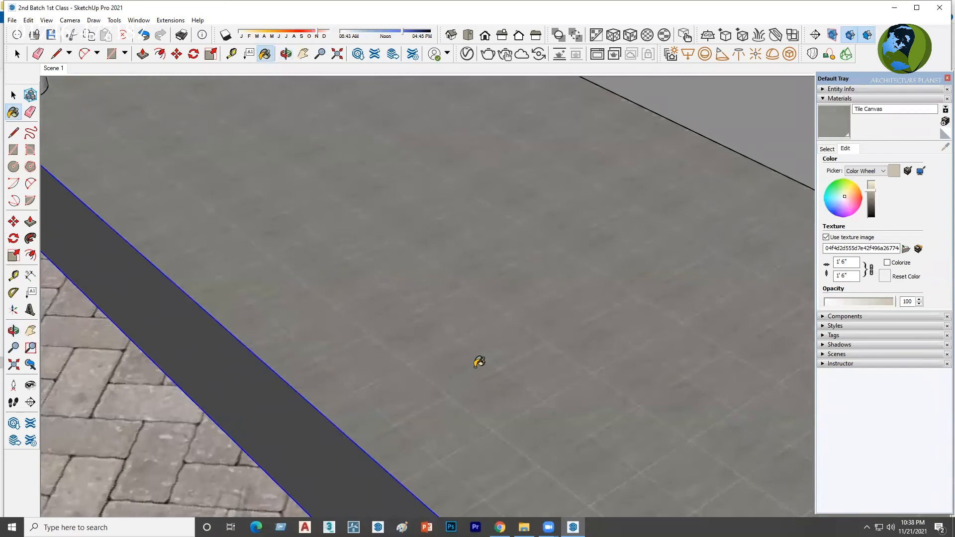
scroll(479, 372, "up", 1)
scroll(498, 353, "down", 1)
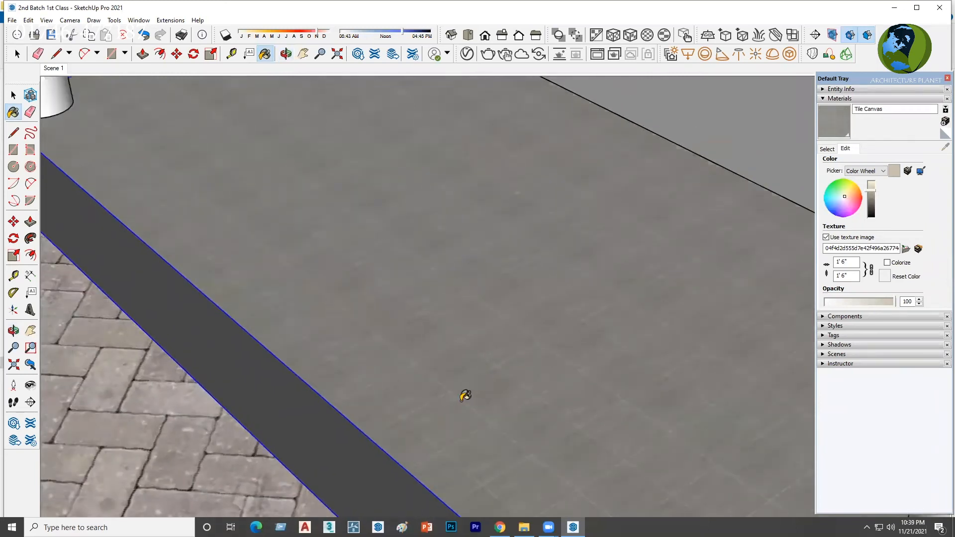
scroll(465, 395, "up", 1)
scroll(465, 393, "up", 1)
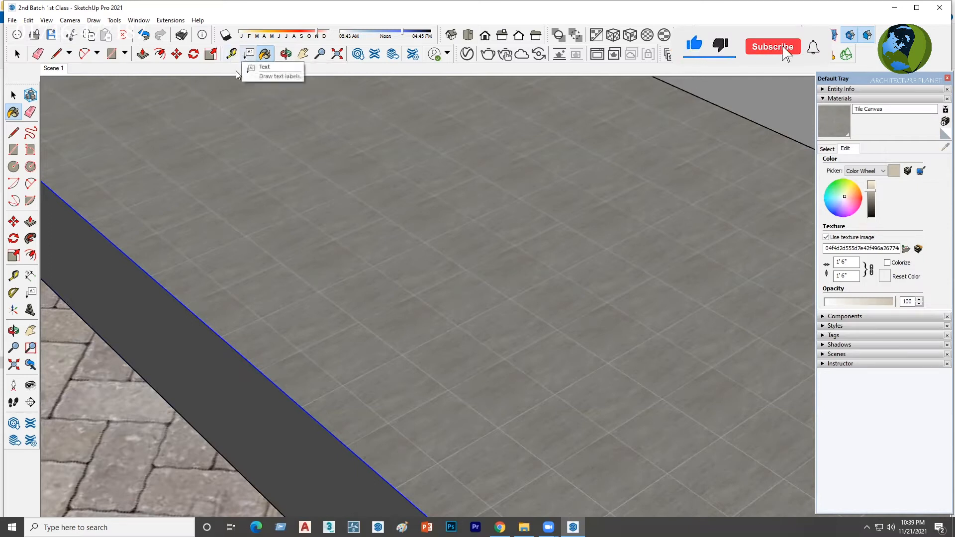
Try the Tape Measure on the veranda floor to check the size of a single tile.
left_click(231, 54)
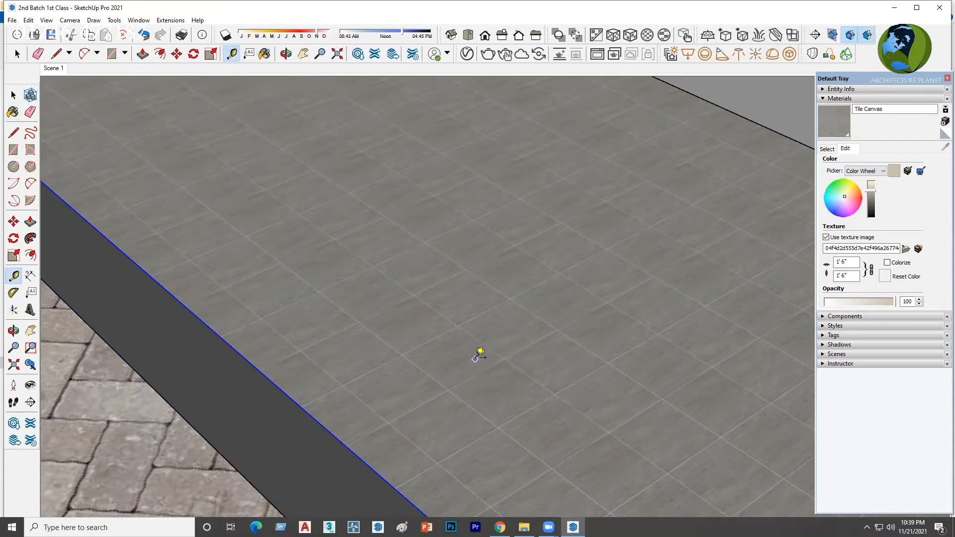
scroll(448, 382, "up", 1)
scroll(448, 383, "up", 2)
middle_click_drag(390, 378, 318, 448)
middle_click_drag(395, 340, 284, 376)
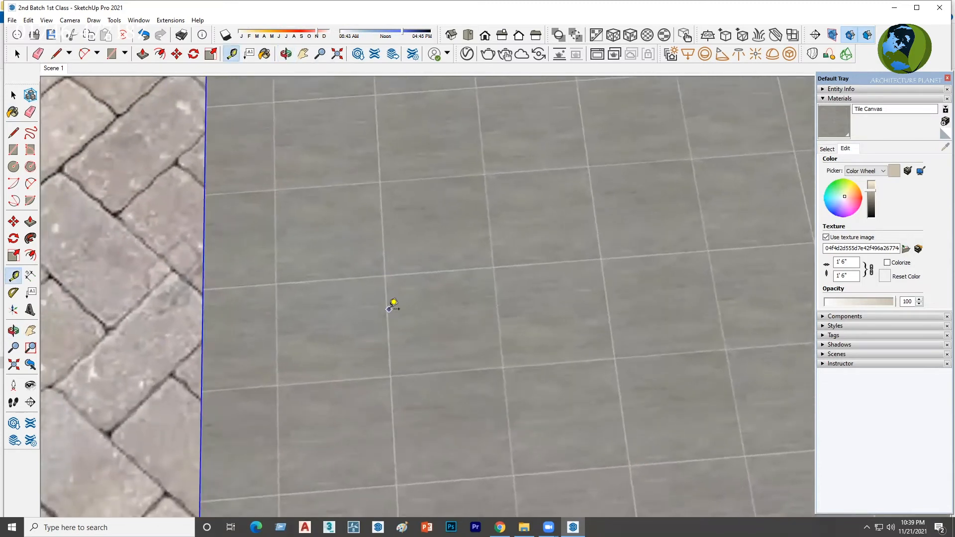
left_click(387, 314)
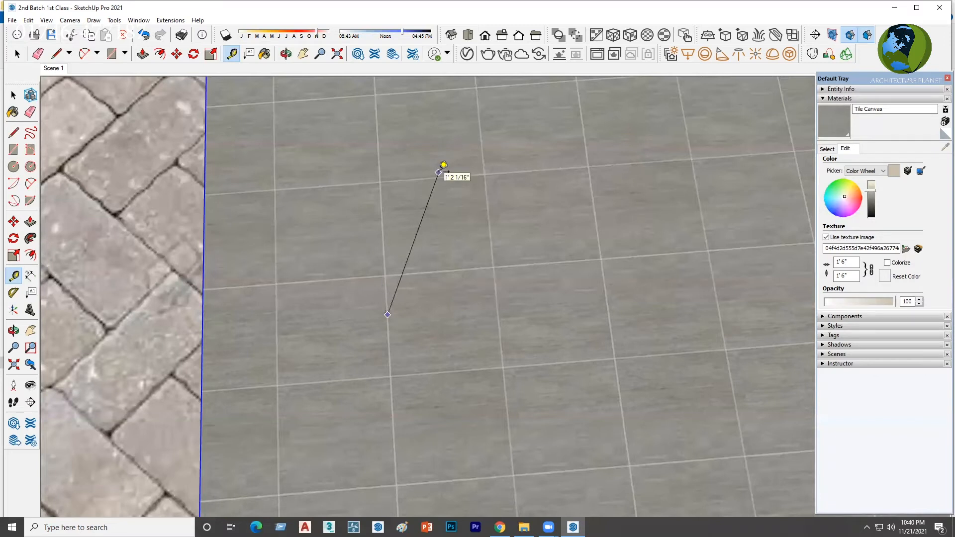
key("space")
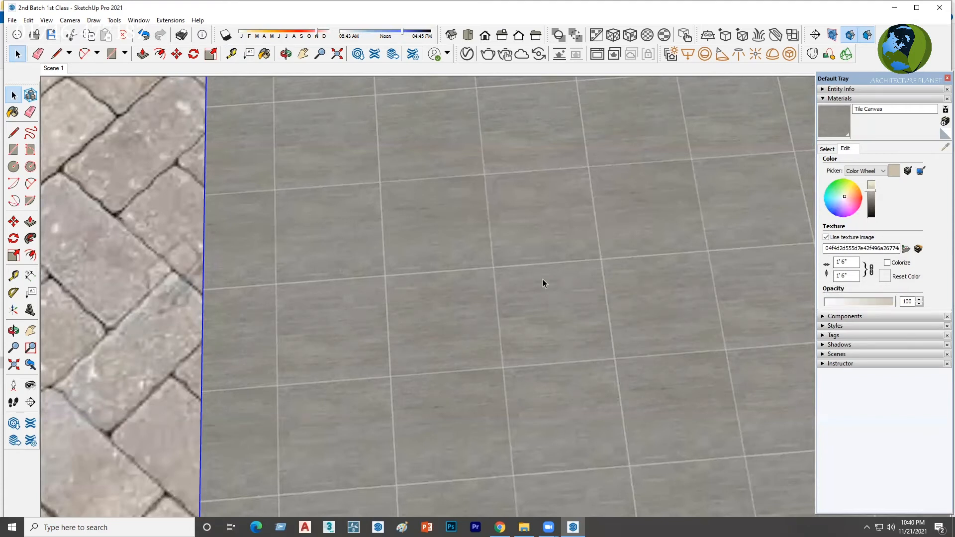
Set the Tile Canvas texture width to 40 inches with the height linked proportionally.
middle_click_drag(529, 309, 458, 258)
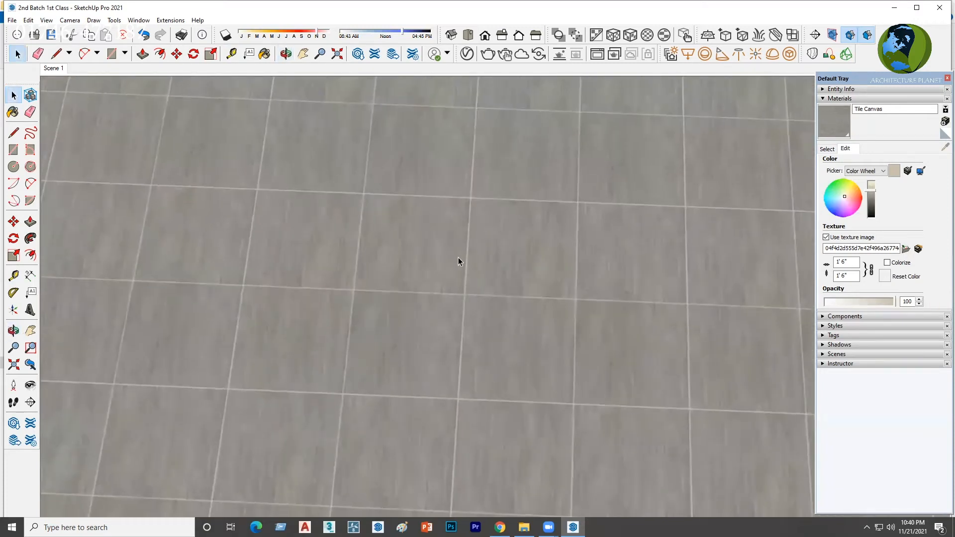
middle_click_drag(533, 255, 785, 294)
middle_click_drag(537, 328, 488, 324)
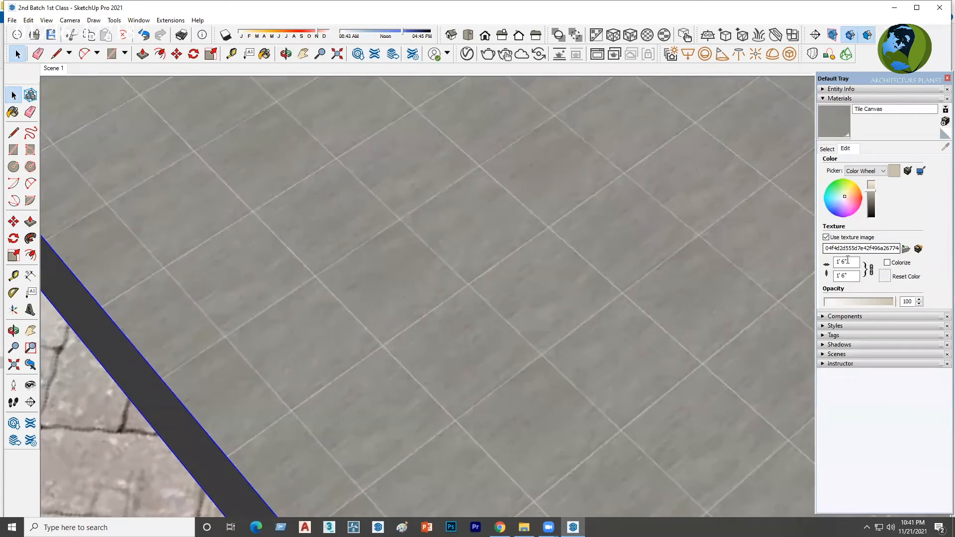
left_click(871, 271)
left_click_drag(850, 262, 835, 262)
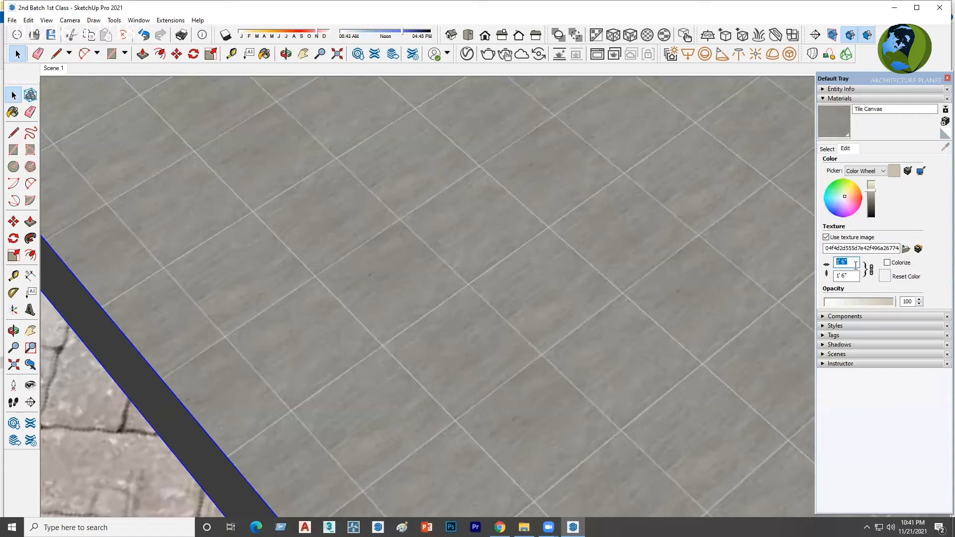
type("40")
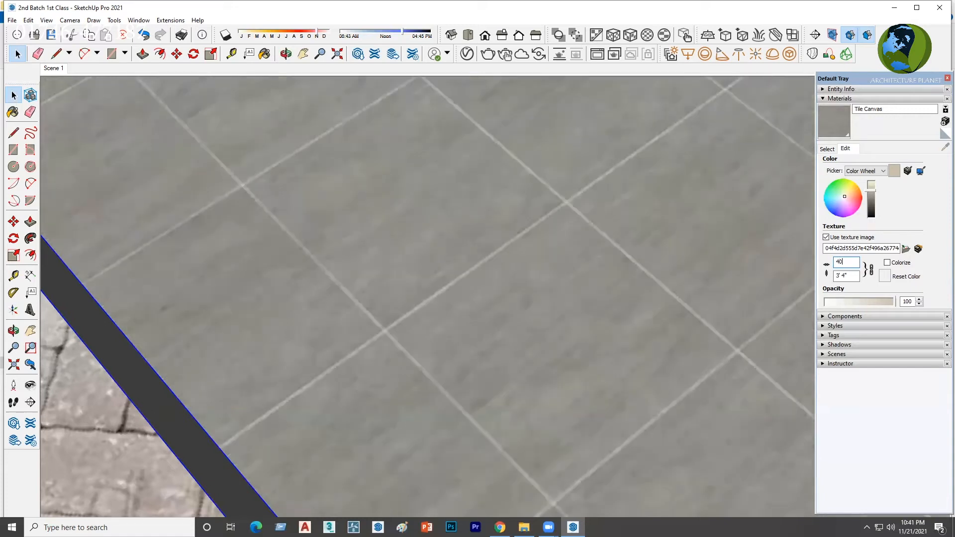
Unlock the Tile Canvas texture's aspect ratio and set its size to 20 inches wide by 10 inches high.
middle_click_drag(691, 467, 646, 194)
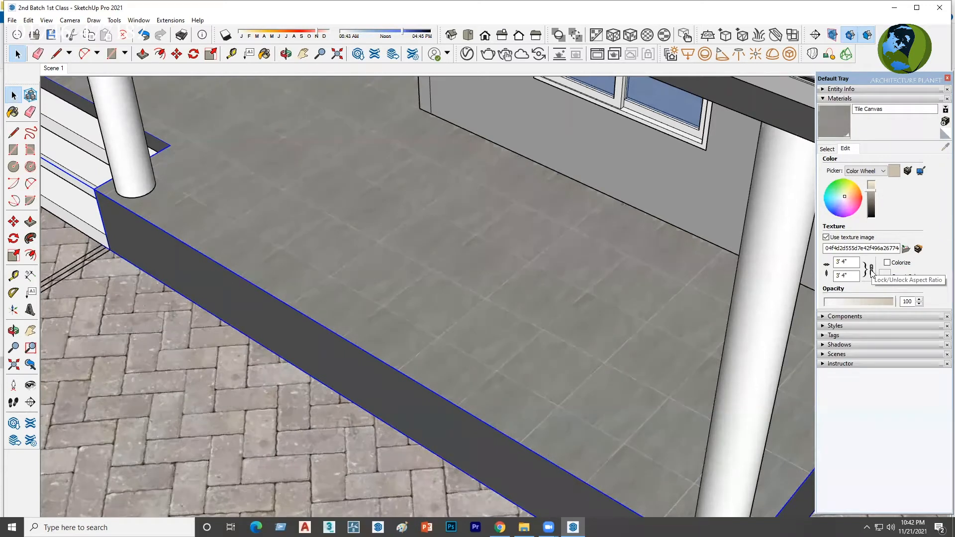
scroll(572, 378, "up", 5)
middle_click_drag(502, 390, 450, 388)
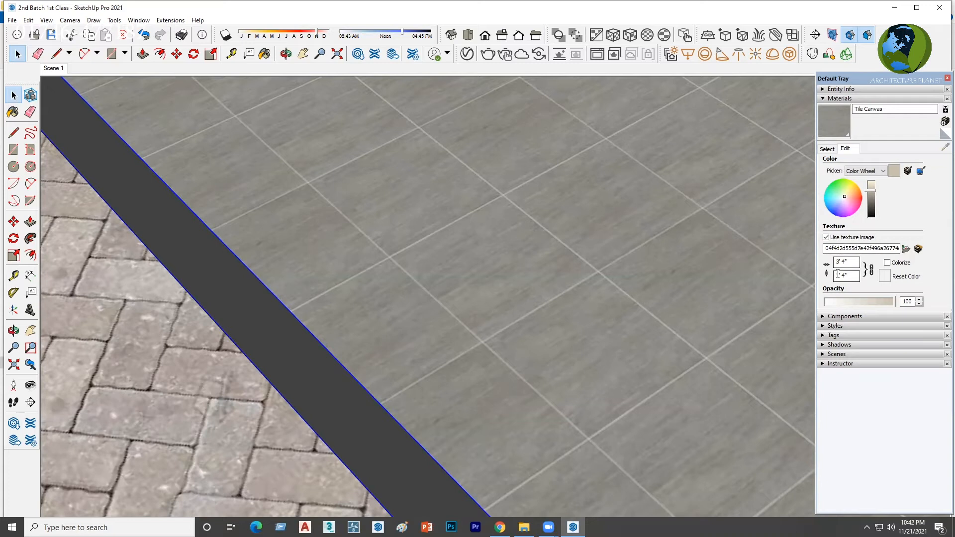
left_click(870, 270)
left_click_drag(852, 262, 827, 264)
type("20")
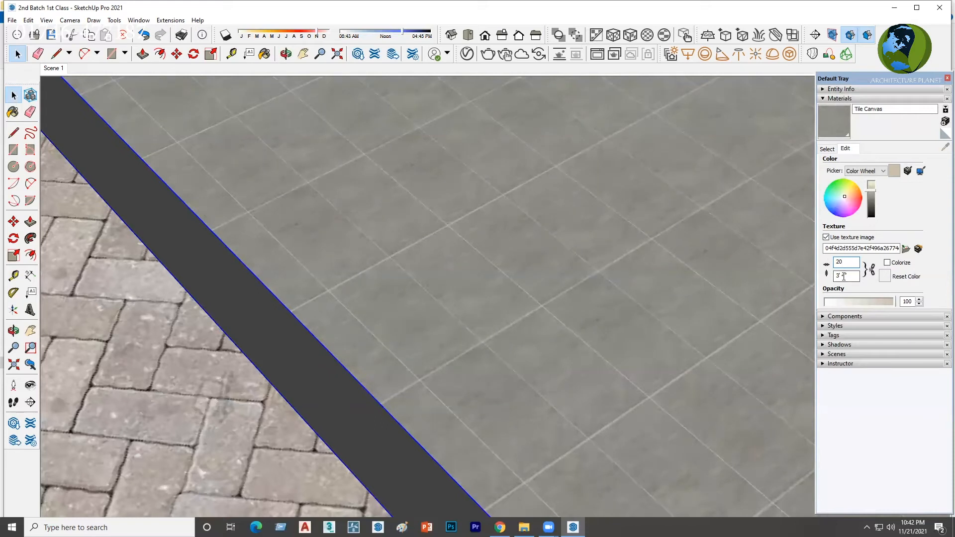
left_click_drag(852, 275, 827, 275)
type("10")
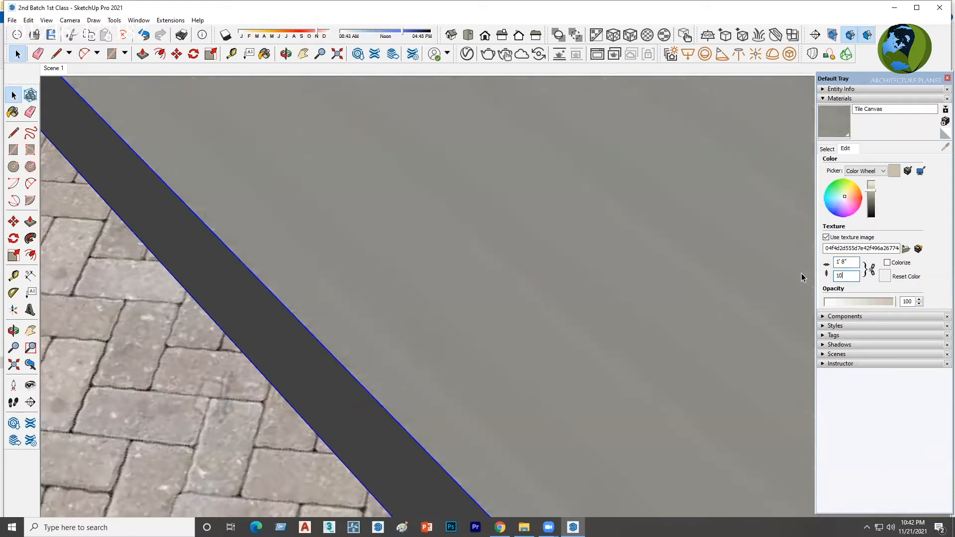
Set the Tile Canvas texture width to 40 inches, keeping the 10 inch height.
left_click(848, 263)
middle_click_drag(597, 378, 503, 344)
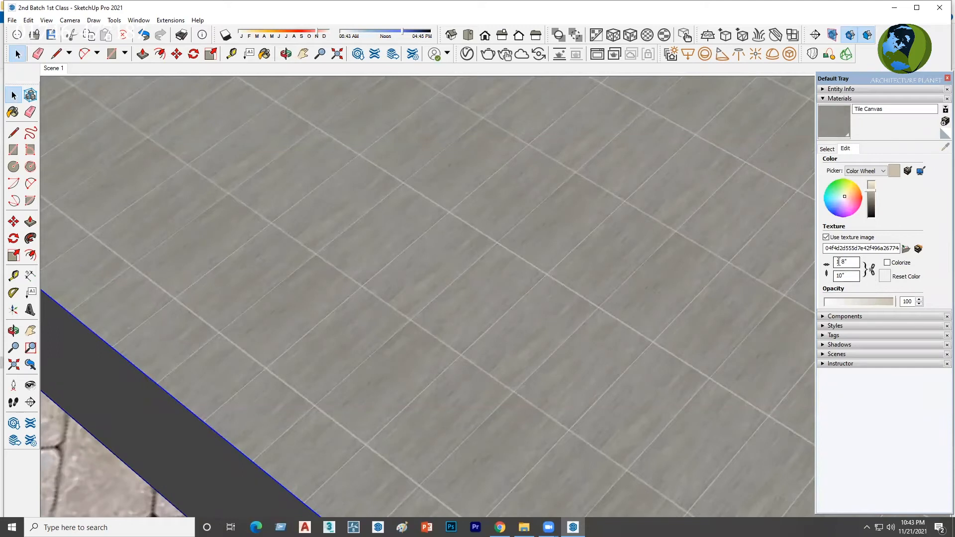
left_click_drag(849, 262, 834, 263)
type("40")
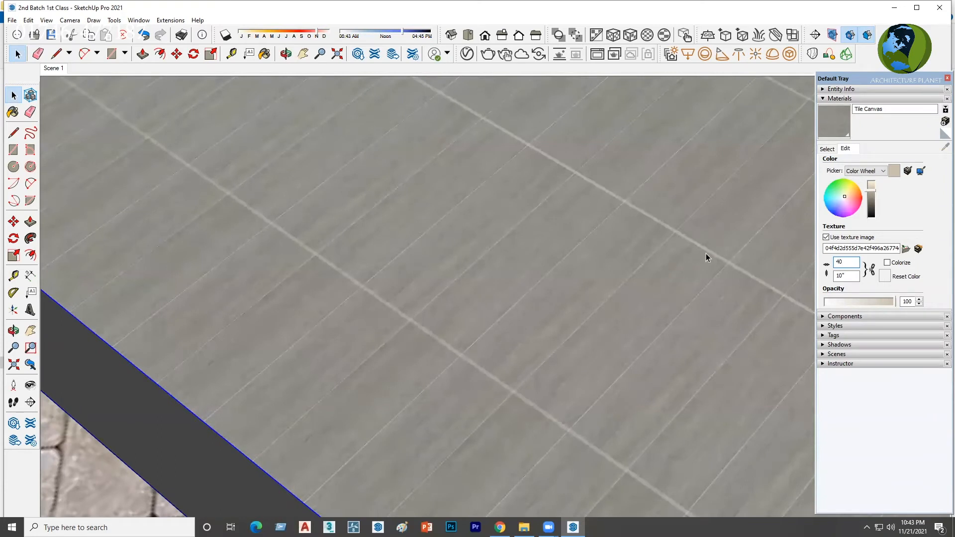
middle_click_drag(566, 360, 343, 403)
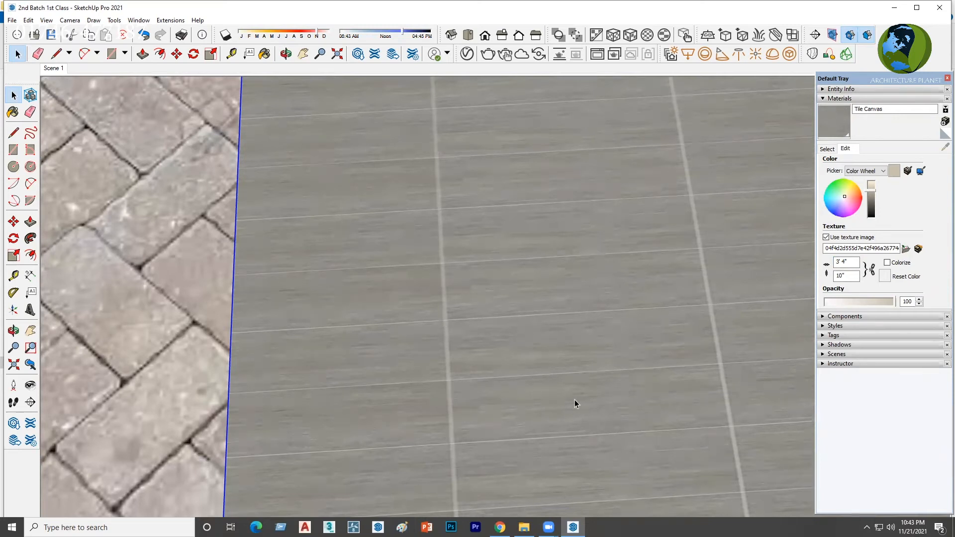
Set the Tile Canvas texture height to 20 inches and check the tiles across the veranda floor.
double_click(846, 275)
type("20")
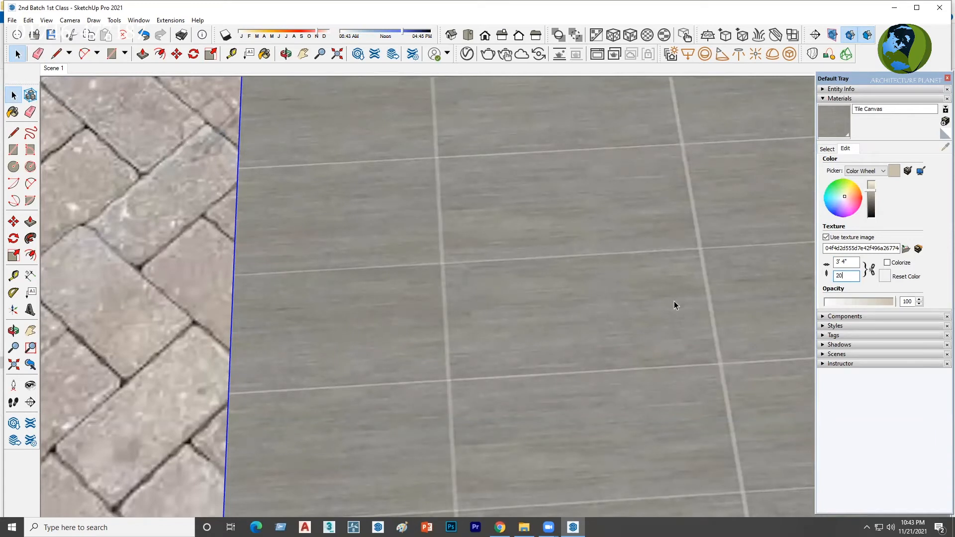
middle_click_drag(403, 436, 532, 385)
scroll(423, 307, "down", 6)
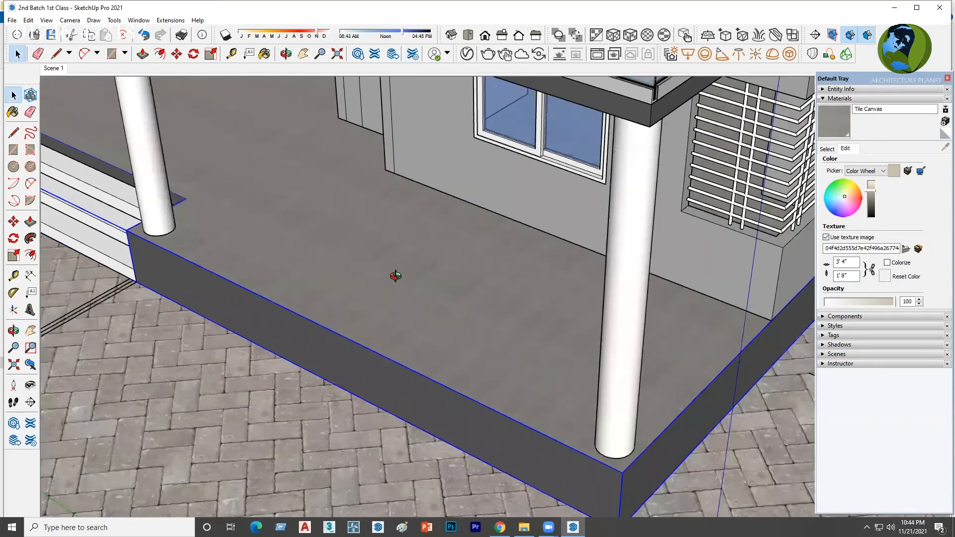
middle_click_drag(396, 275, 386, 295)
middle_click_drag(626, 442, 606, 446)
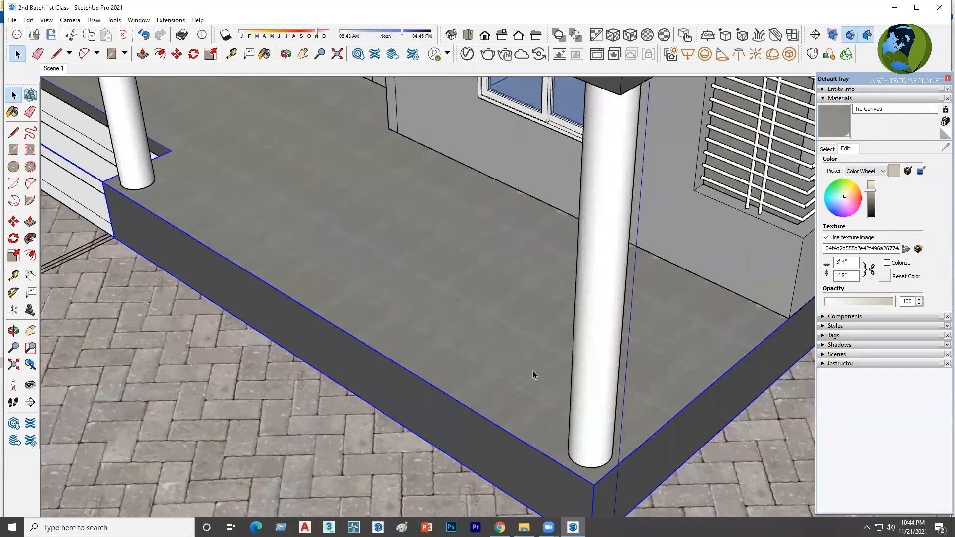
scroll(505, 350, "down", 1)
scroll(476, 340, "down", 1)
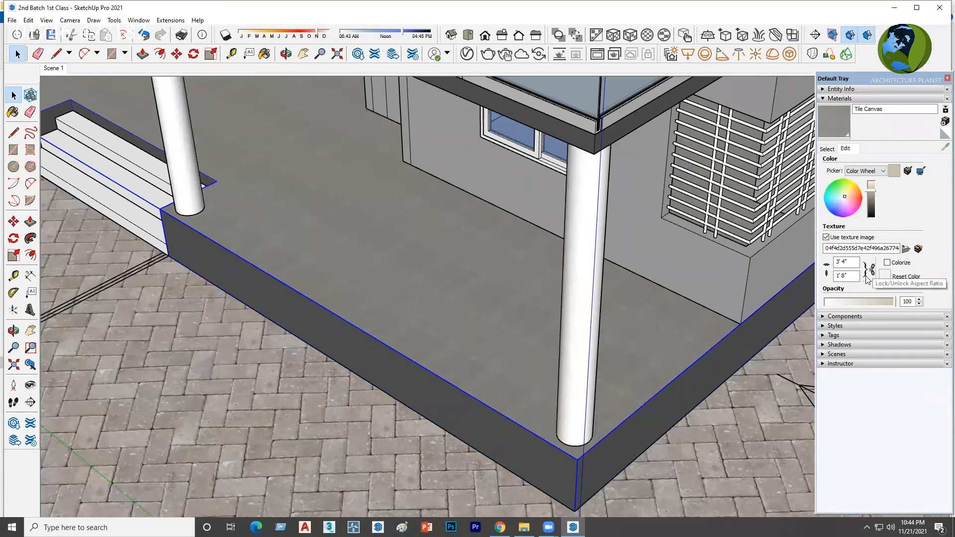
Lock the texture's aspect ratio again and try heights of 40 and 10 inches.
left_click(876, 260)
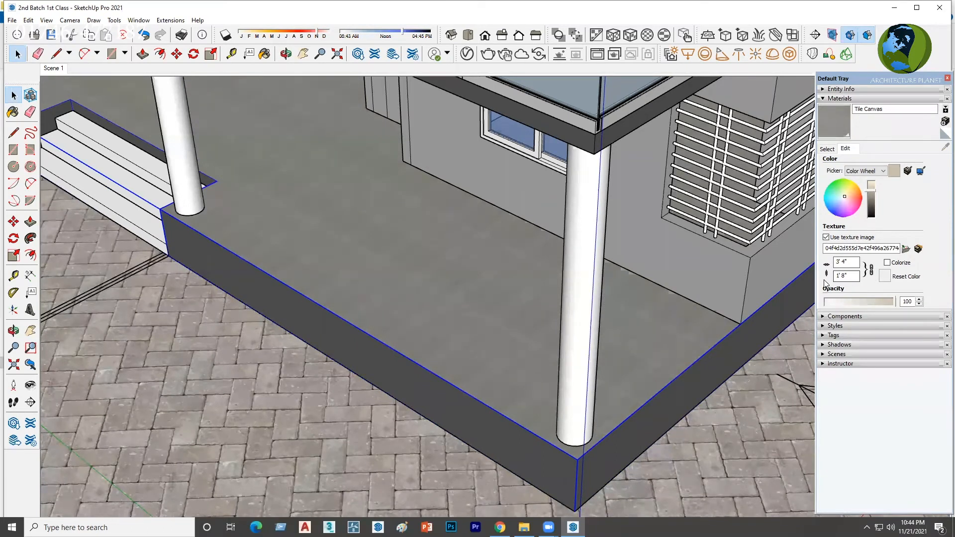
left_click_drag(850, 276, 822, 284)
type("40")
key("BackSpace")
key("BackSpace")
type("10")
Unlock the aspect ratio, set both the Tile Canvas texture width and height to 40 inches, and relock the ratio.
left_click(871, 269)
left_click_drag(854, 262, 828, 266)
type("40")
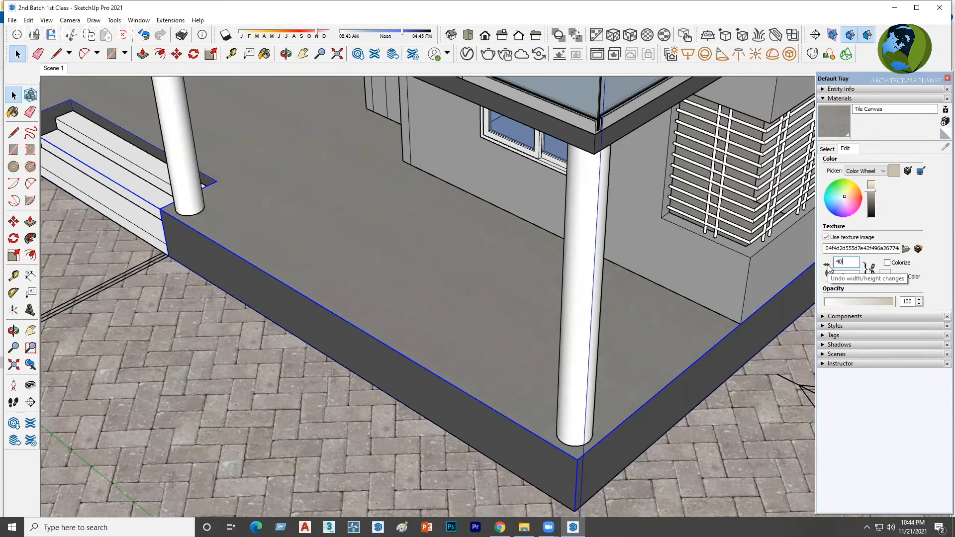
key("Tab")
type("40")
key("Return")
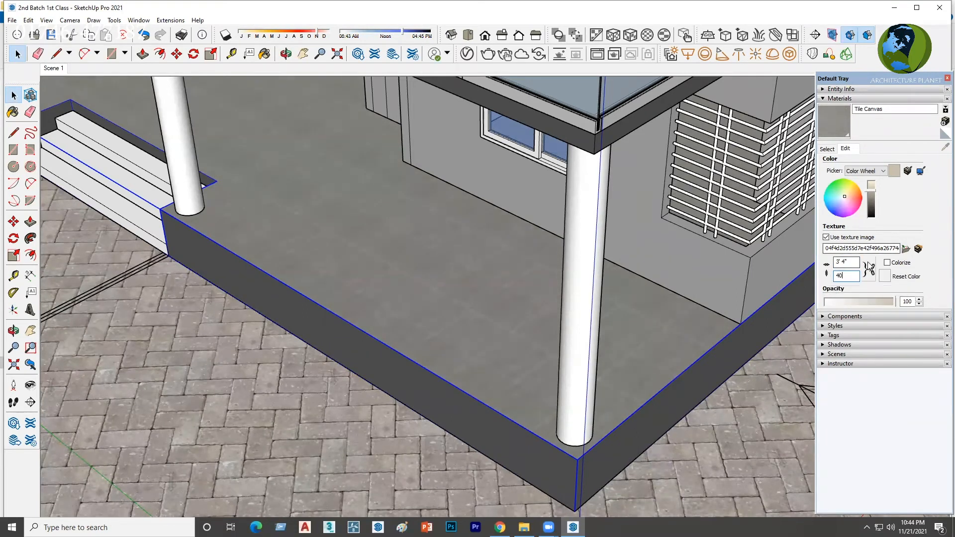
Examine the square tile pattern on the veranda floor from several angles and up close.
middle_click_drag(563, 354, 392, 367)
middle_click_drag(436, 390, 667, 418)
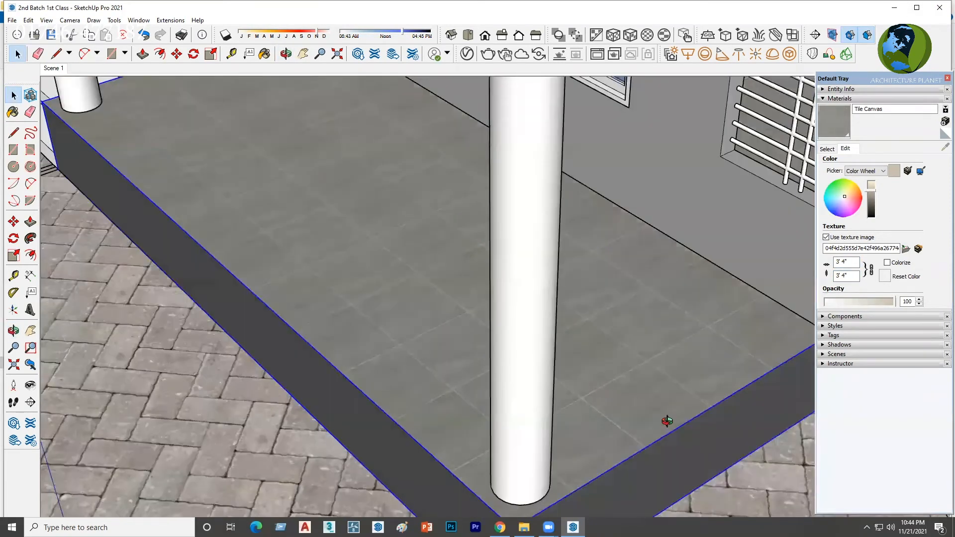
middle_click_drag(390, 368, 214, 388)
scroll(437, 353, "down", 6)
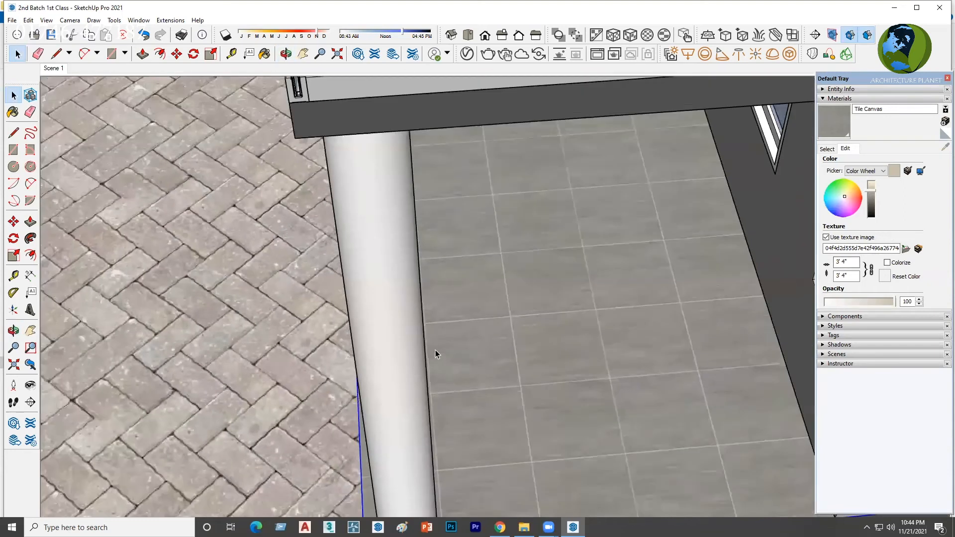
scroll(537, 299, "down", 5)
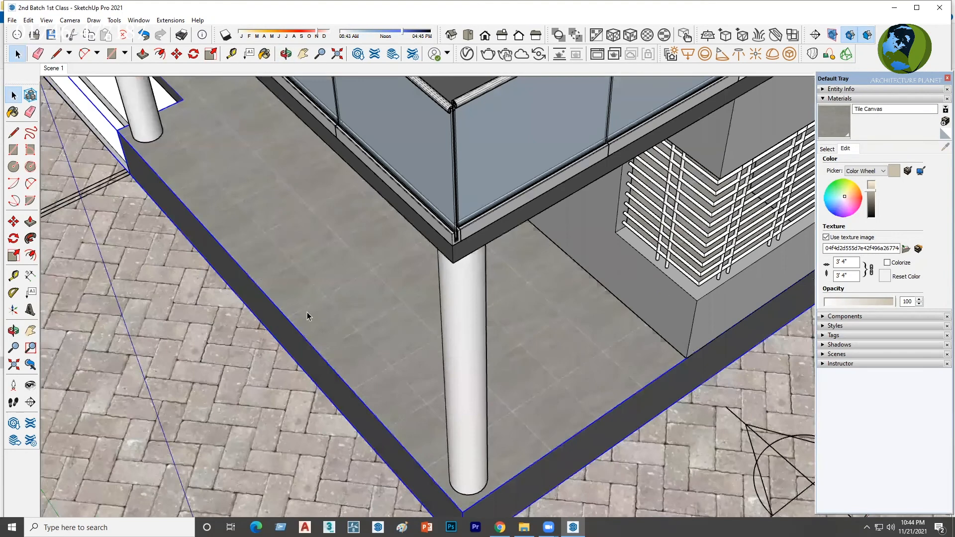
scroll(536, 317, "up", 8)
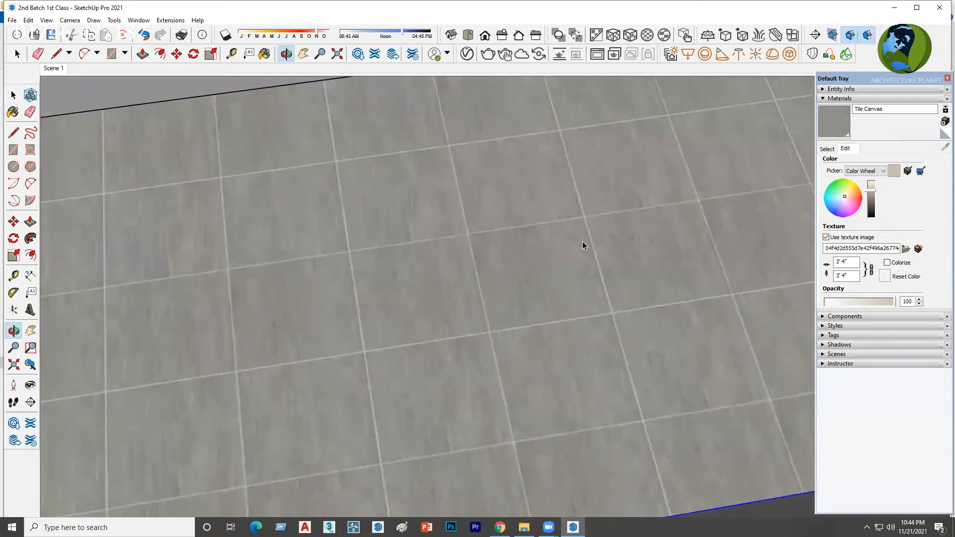
scroll(578, 219, "up", 2)
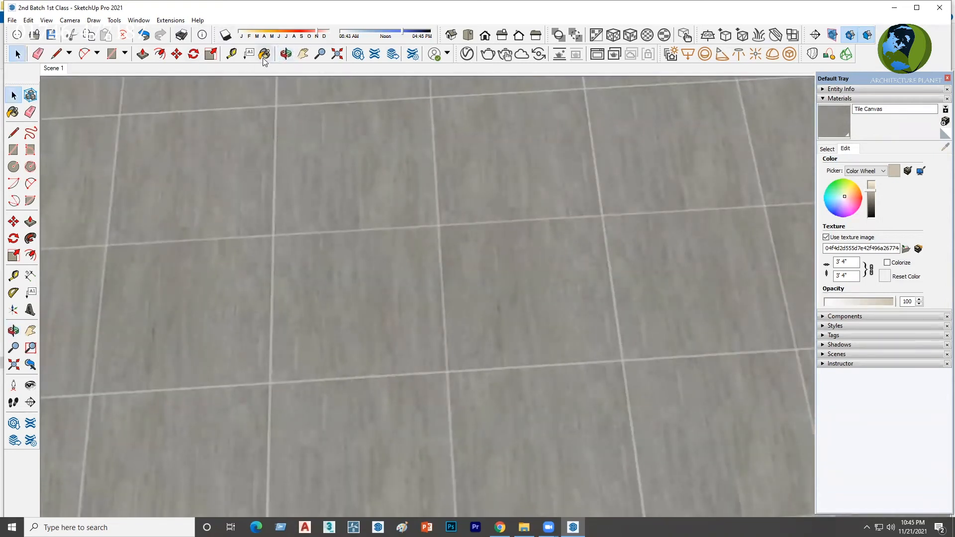
Measure a single tile on the veranda floor between its grout lines with the Tape Measure.
left_click(231, 53)
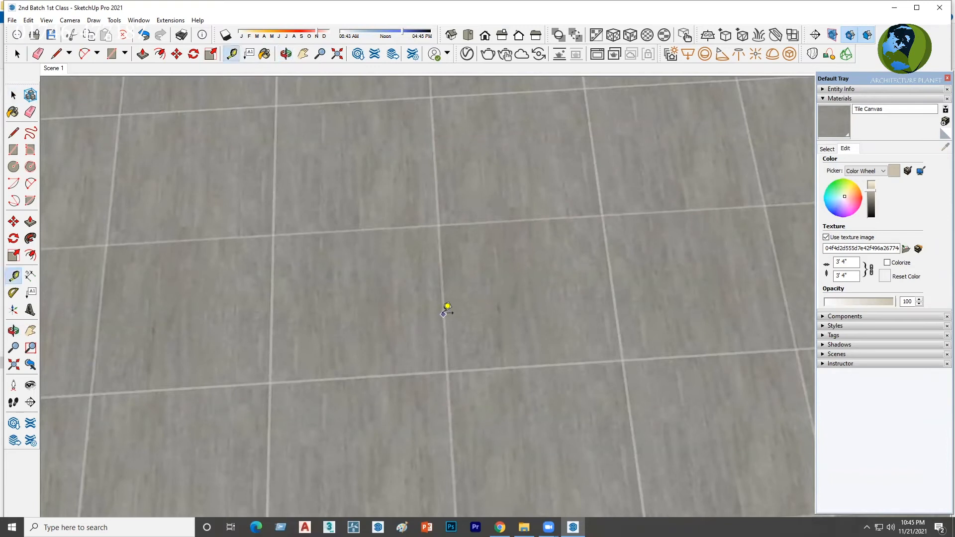
left_click(444, 309)
left_click(621, 297)
left_click(447, 371)
left_click(623, 361)
left_click(439, 225)
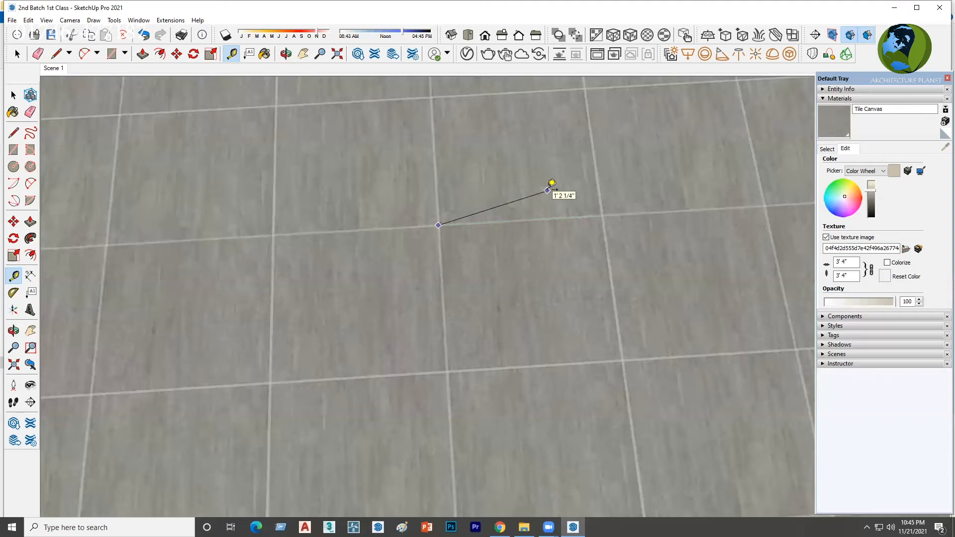
key("Escape")
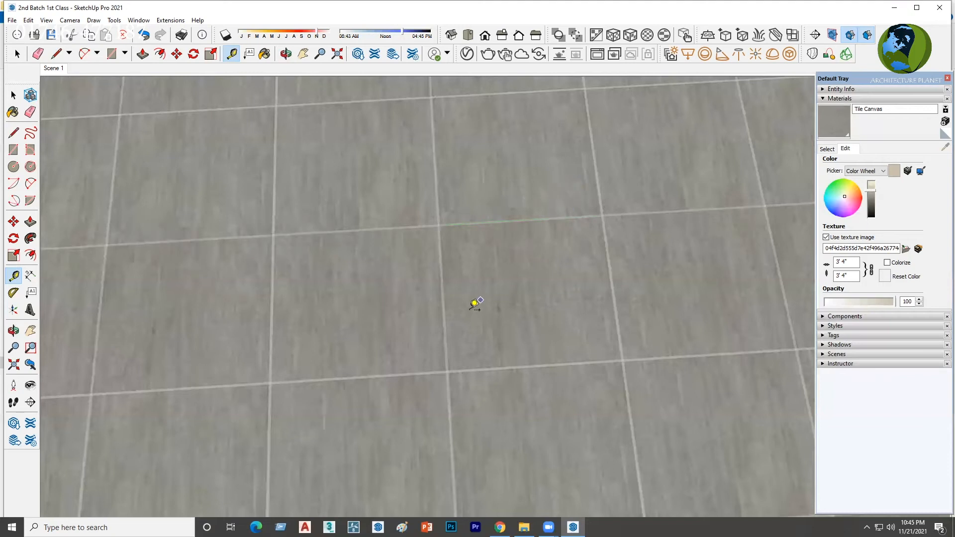
key("space")
Review how the tile size looks across the whole veranda floor, around the columns and along the edge.
scroll(455, 277, "down", 1)
middle_click_drag(456, 272, 397, 343)
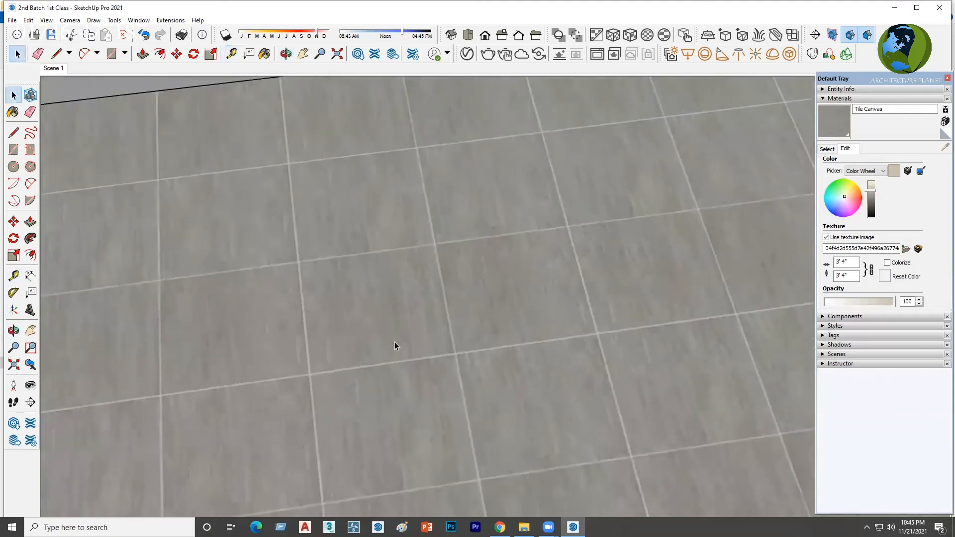
scroll(396, 342, "down", 3)
scroll(369, 312, "down", 1)
middle_click_drag(366, 294, 191, 297)
scroll(235, 231, "down", 2)
middle_click_drag(239, 230, 343, 249)
scroll(349, 250, "up", 2)
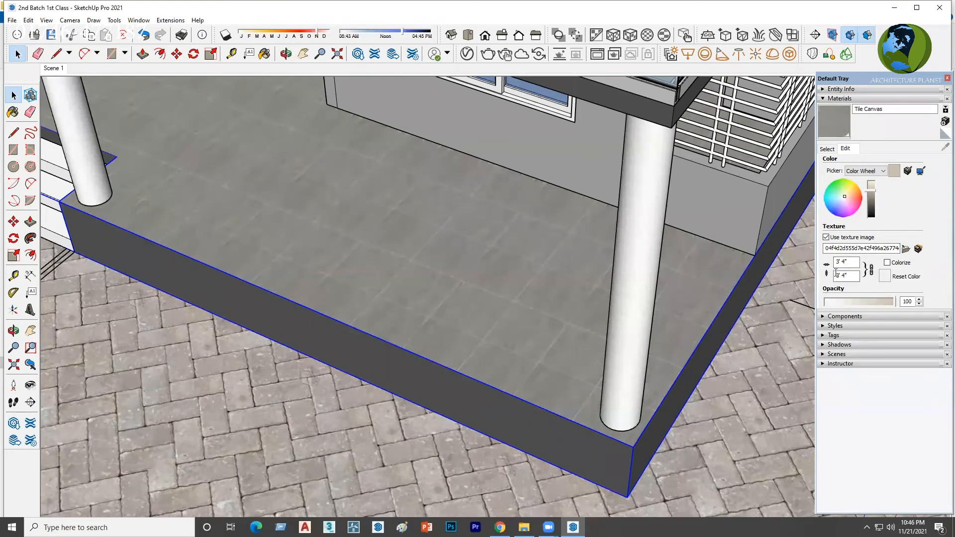
middle_click_drag(666, 424, 649, 412)
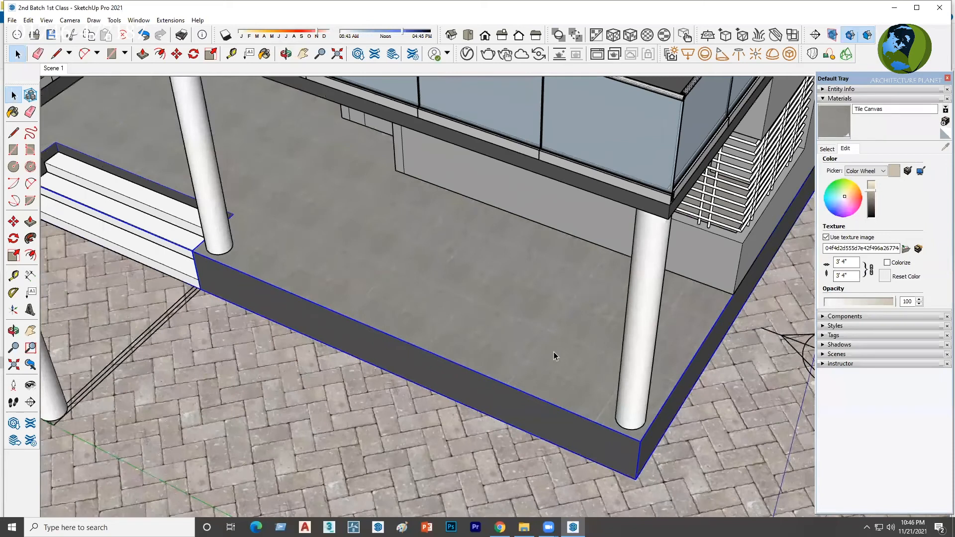
scroll(524, 351, "up", 2)
scroll(448, 338, "up", 3)
scroll(273, 303, "up", 3)
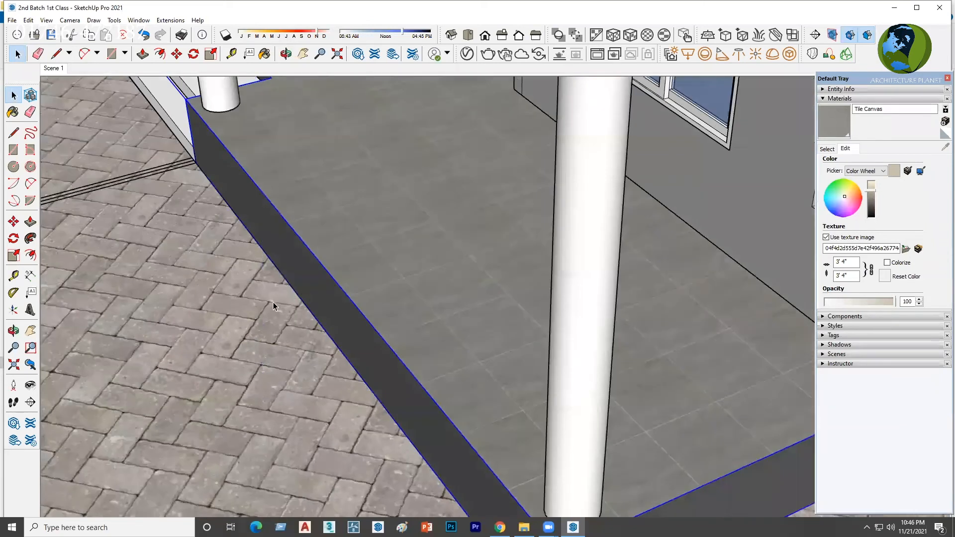
mouse_move(342, 163)
middle_mouse_down()
mouse_move(377, 214)
mouse_move(636, 227)
middle_mouse_up()
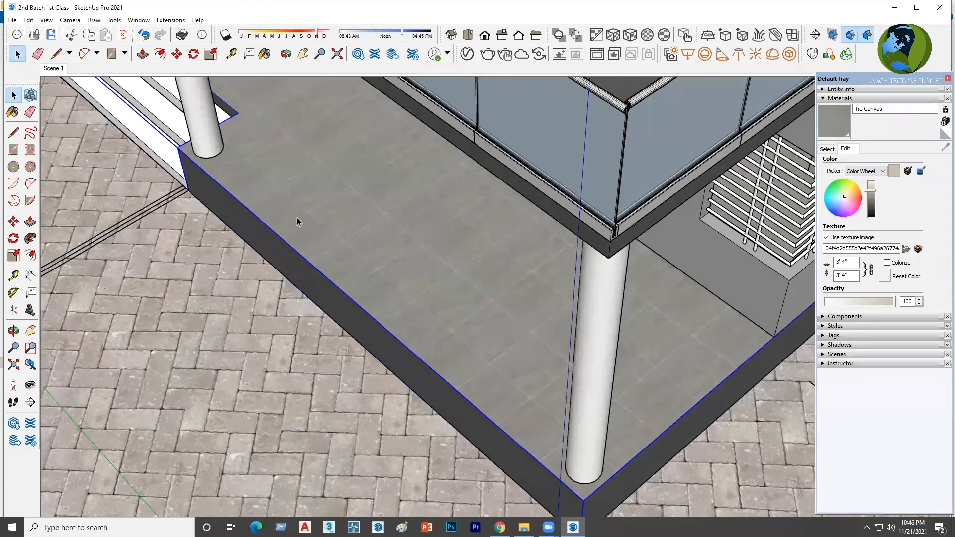
mouse_move(452, 223)
middle_mouse_down()
mouse_move(407, 433)
mouse_move(404, 422)
middle_mouse_up()
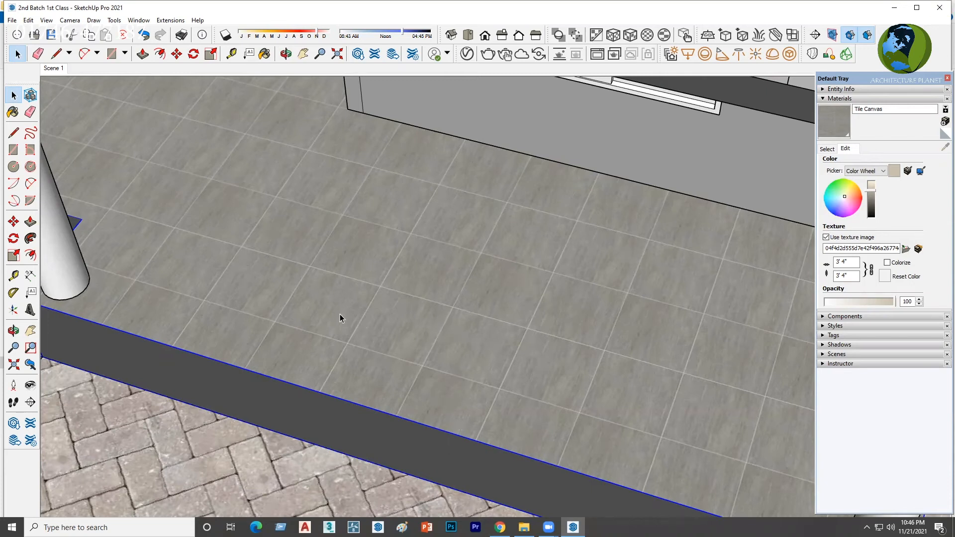
Open the veranda group for editing, select its tiled floor face and look over the commands available for it.
middle_click_drag(429, 303, 409, 331)
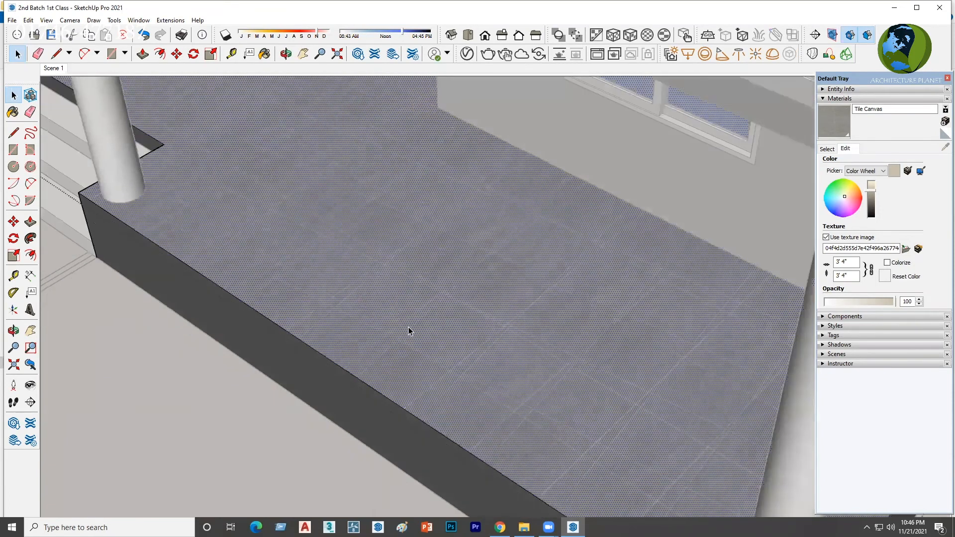
scroll(420, 296, "up", 2)
middle_click_drag(343, 277, 364, 281)
scroll(431, 362, "up", 1)
scroll(431, 347, "down", 3)
scroll(424, 342, "up", 3)
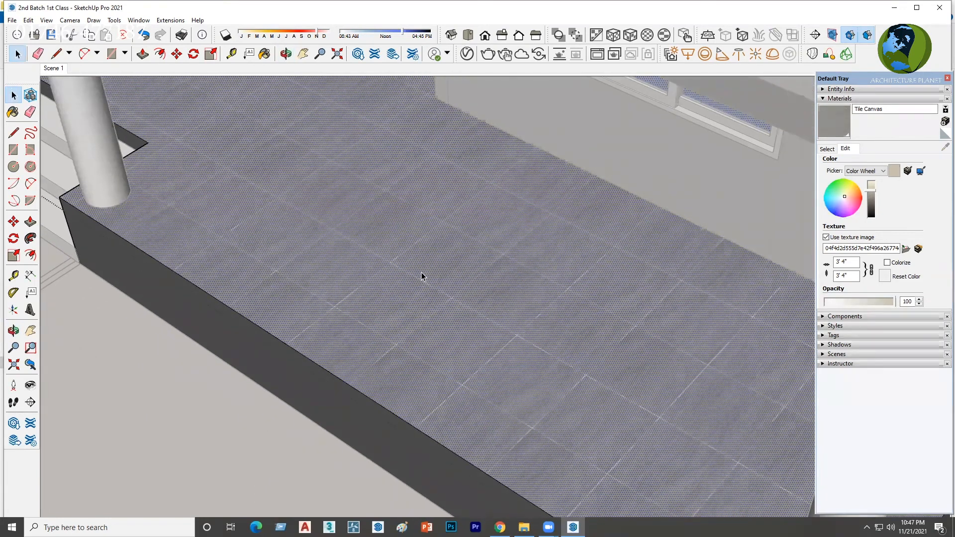
right_click(434, 276)
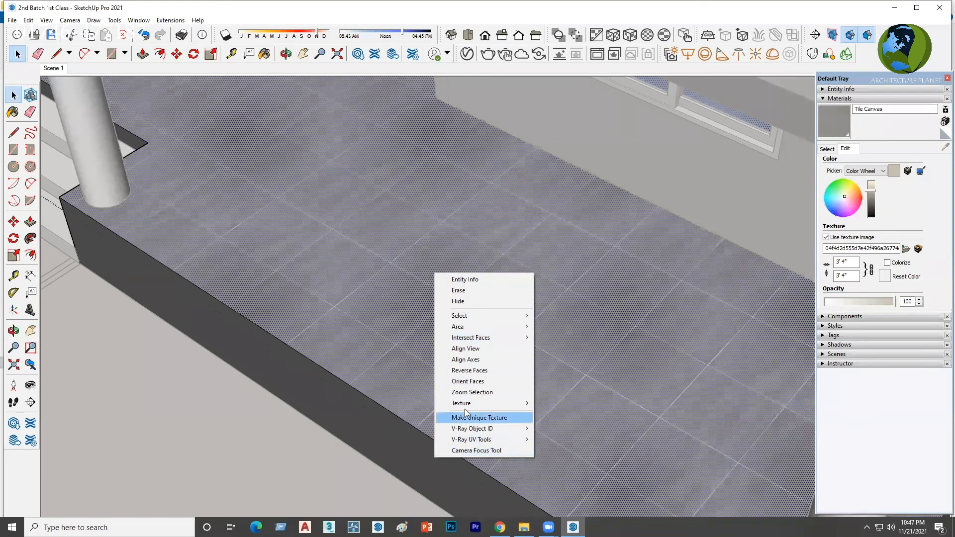
mouse_move(467, 405)
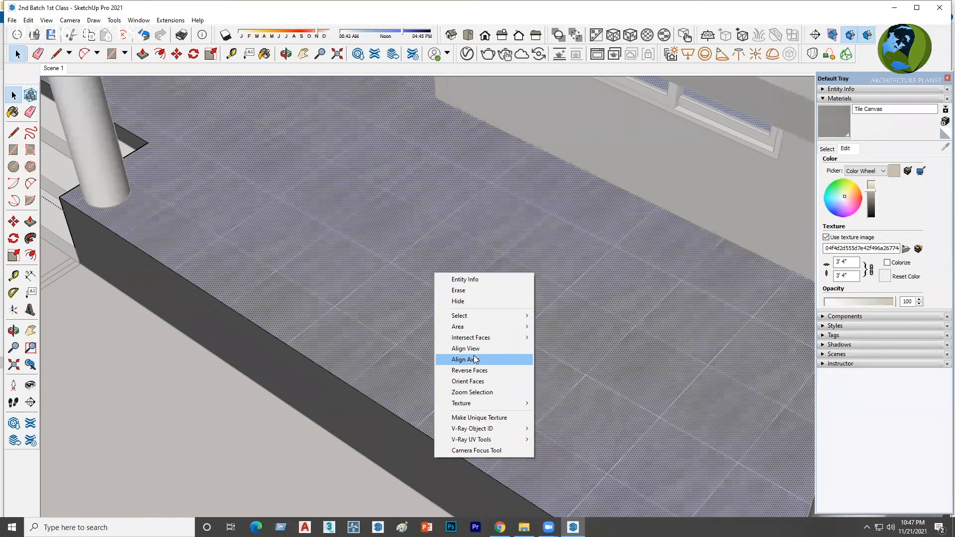
left_click(453, 257)
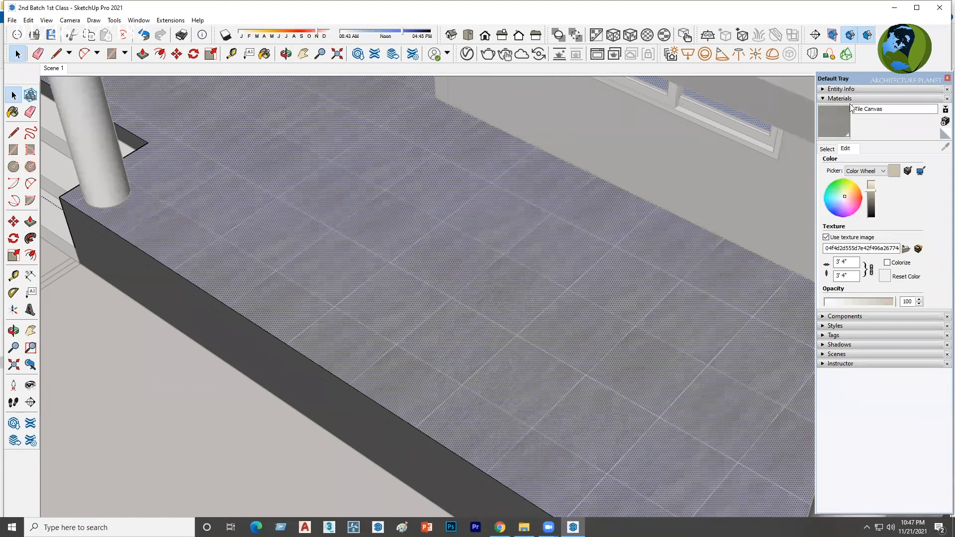
Sample the Tile Canvas material from the veranda floor and start the texture Position command on that face.
left_click(827, 149)
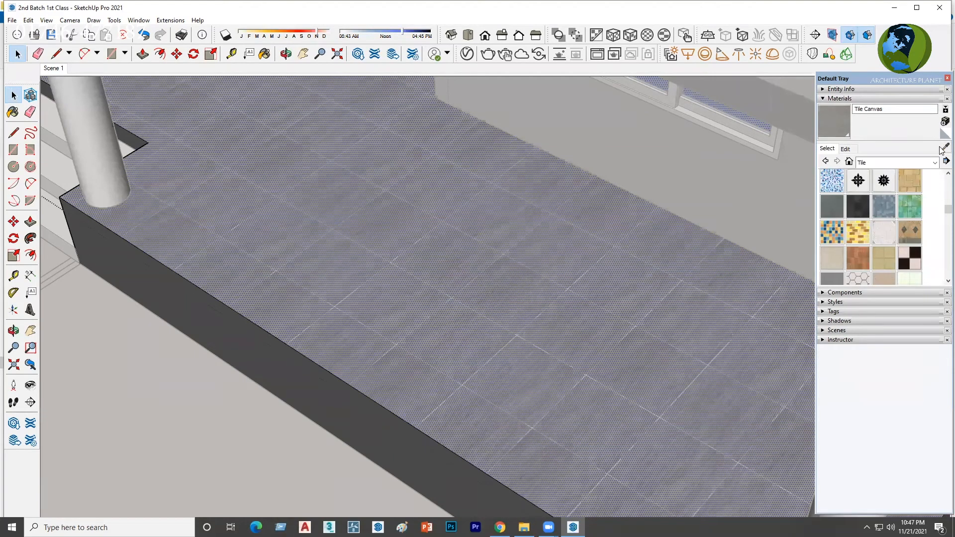
left_click(942, 150)
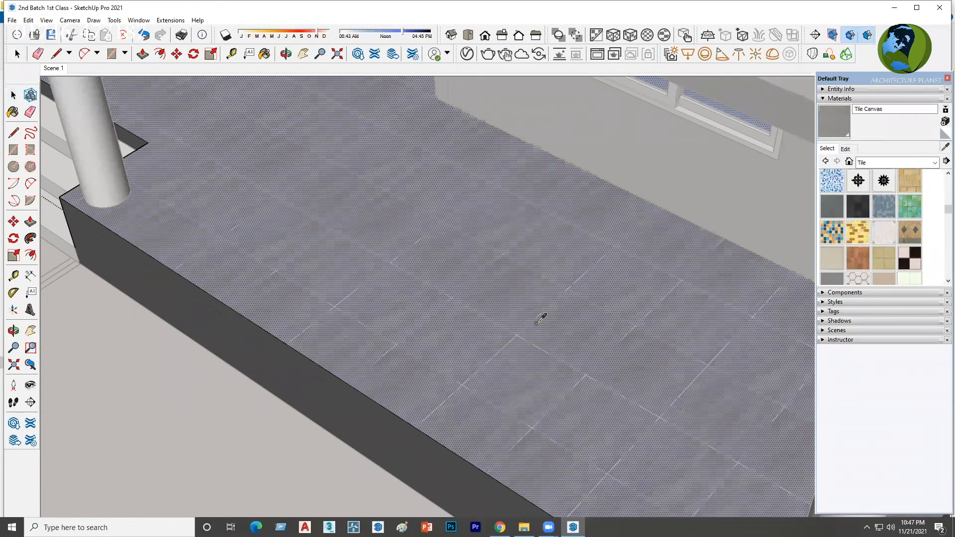
left_click(511, 282)
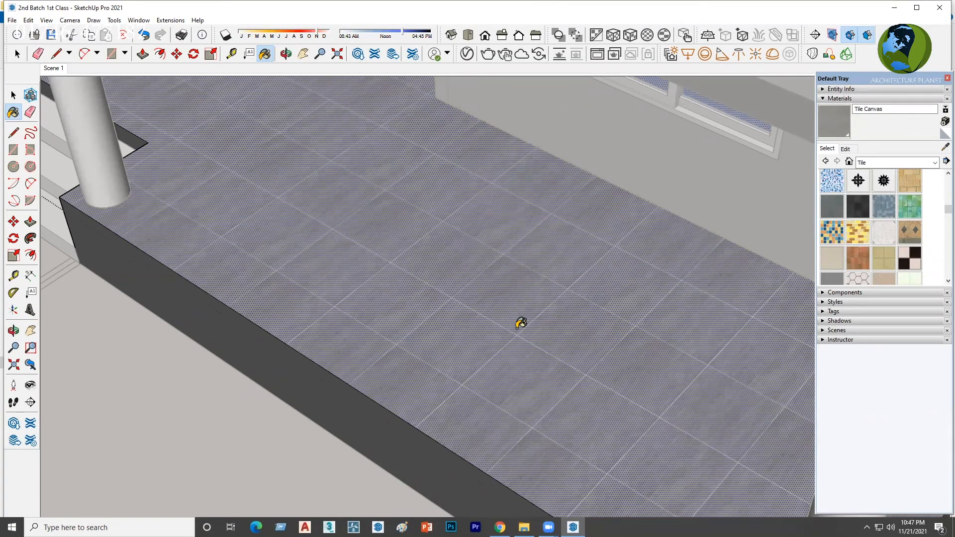
right_click(501, 271)
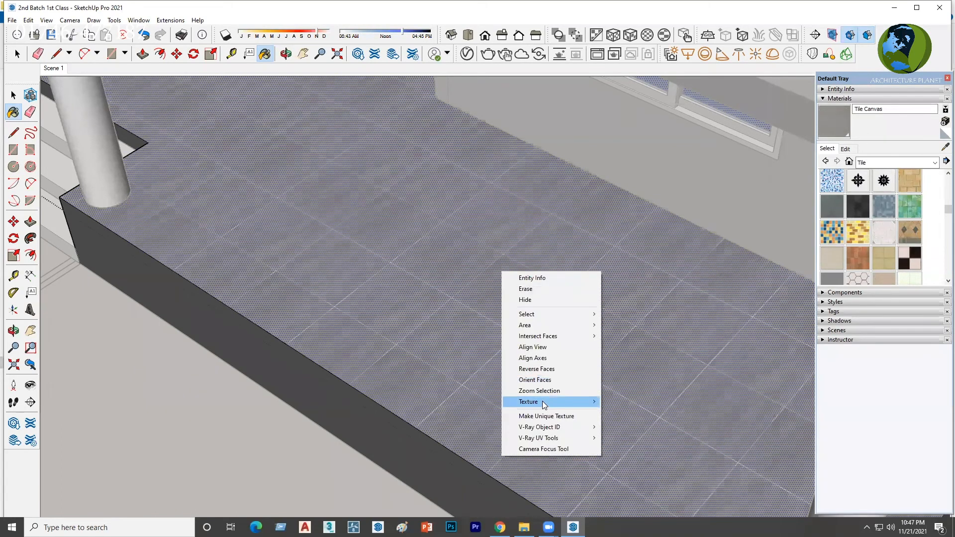
mouse_move(544, 403)
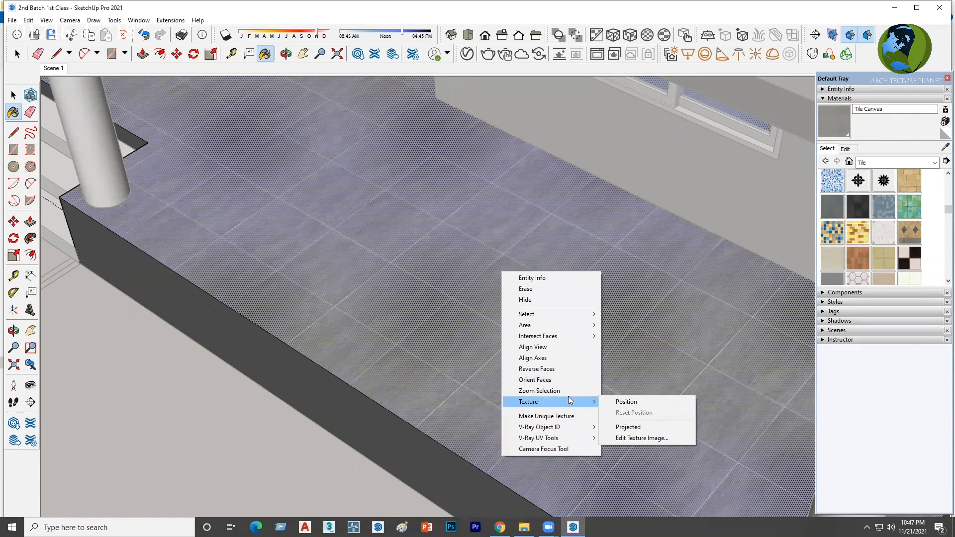
left_click(630, 401)
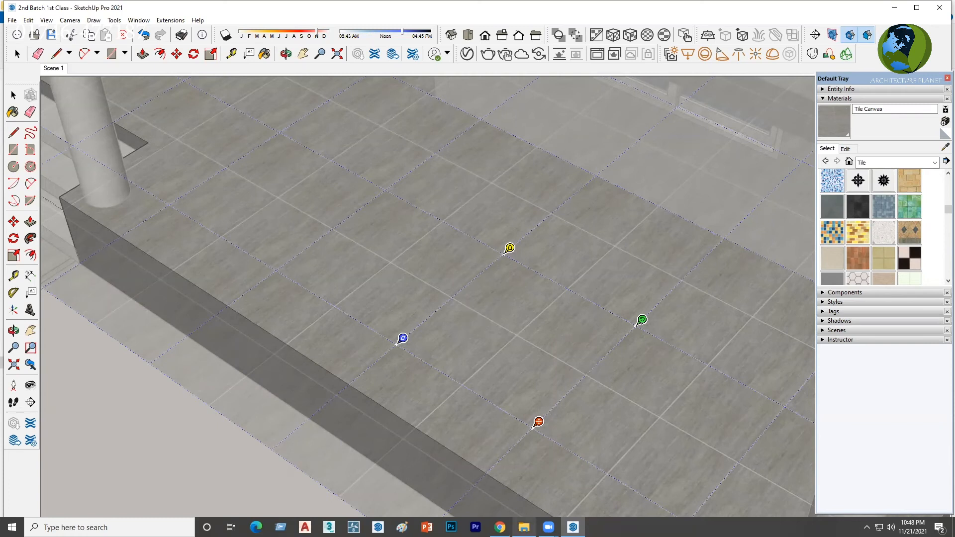
In File Explorer, find the grey floor tile source image in D: > IHL PC > Mapping Pic > Tiles, then return to SketchUp.
left_click(524, 527)
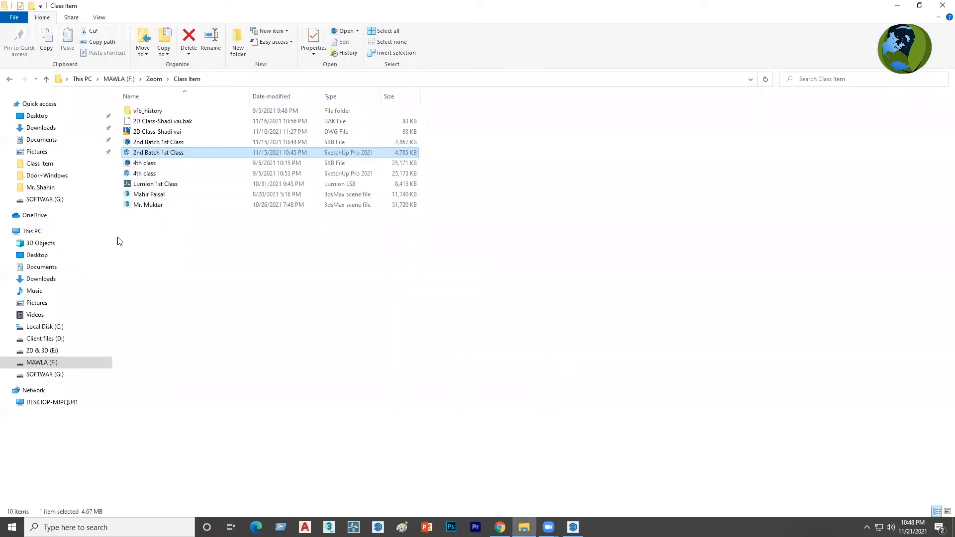
left_click(45, 339)
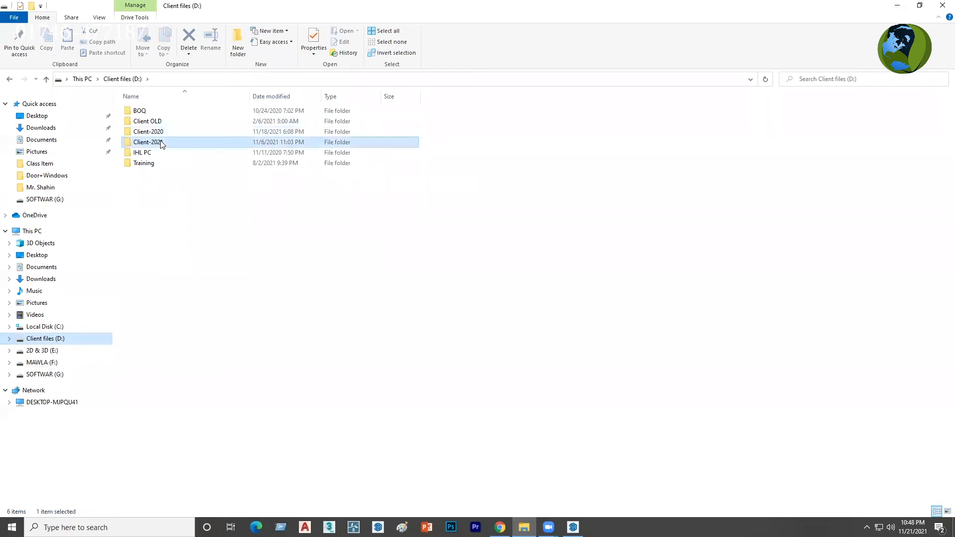
double_click(154, 142)
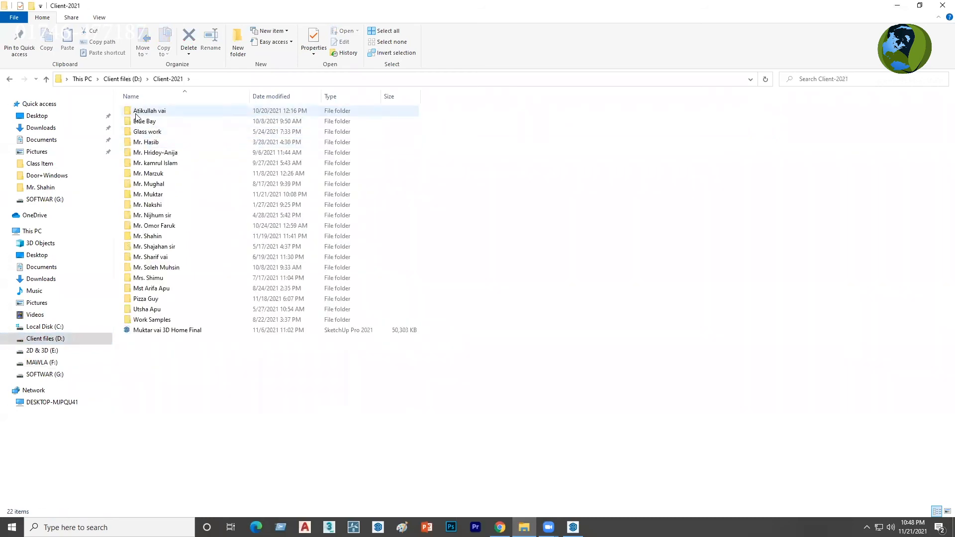
key("alt+Left")
double_click(155, 153)
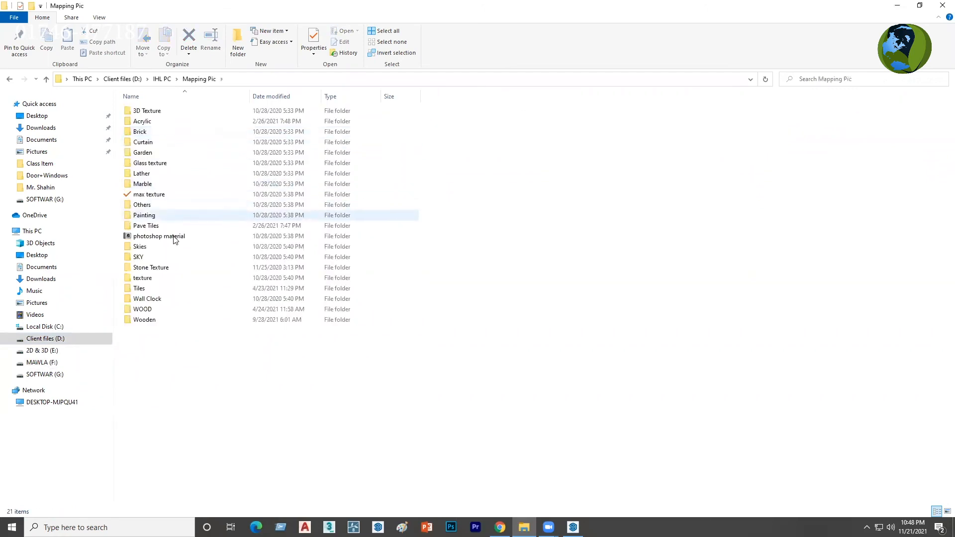
double_click(144, 289)
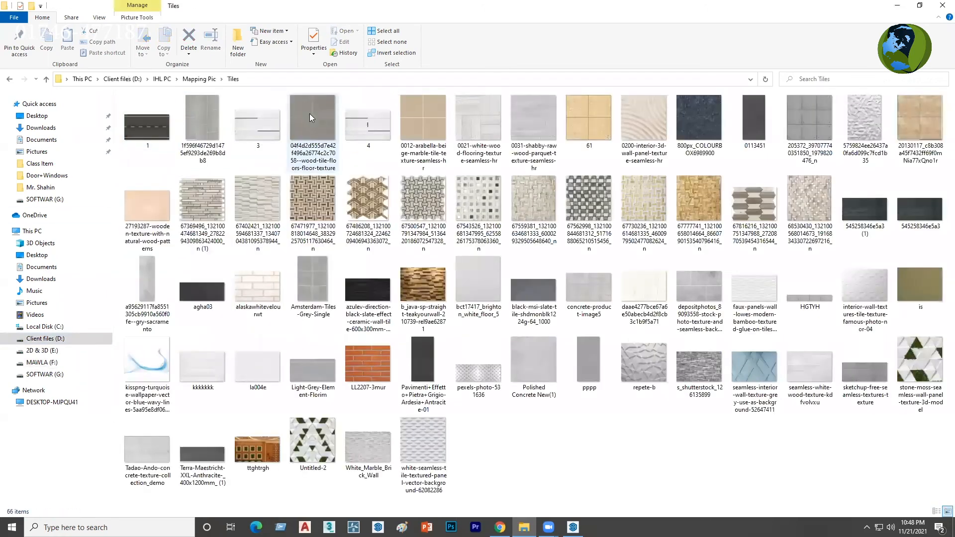
left_click(318, 128)
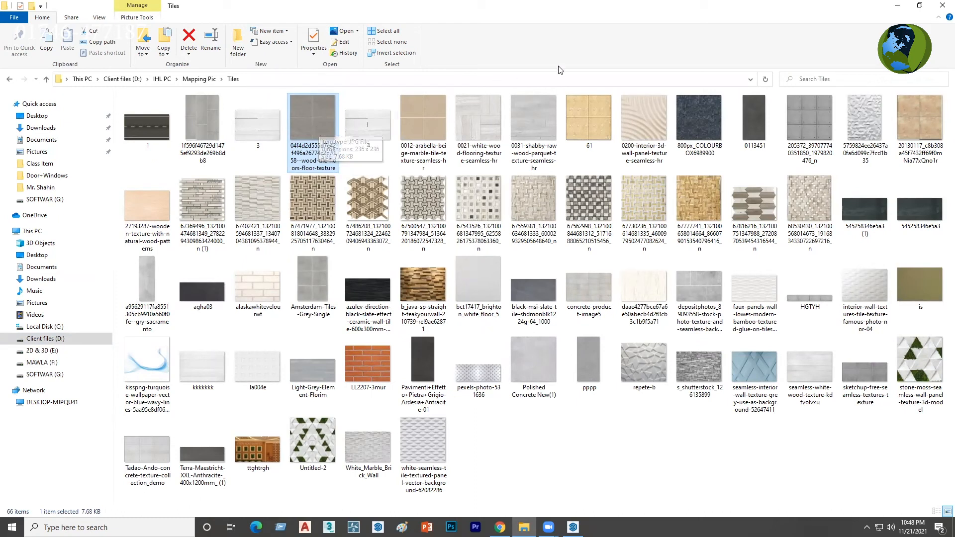
left_click(899, 5)
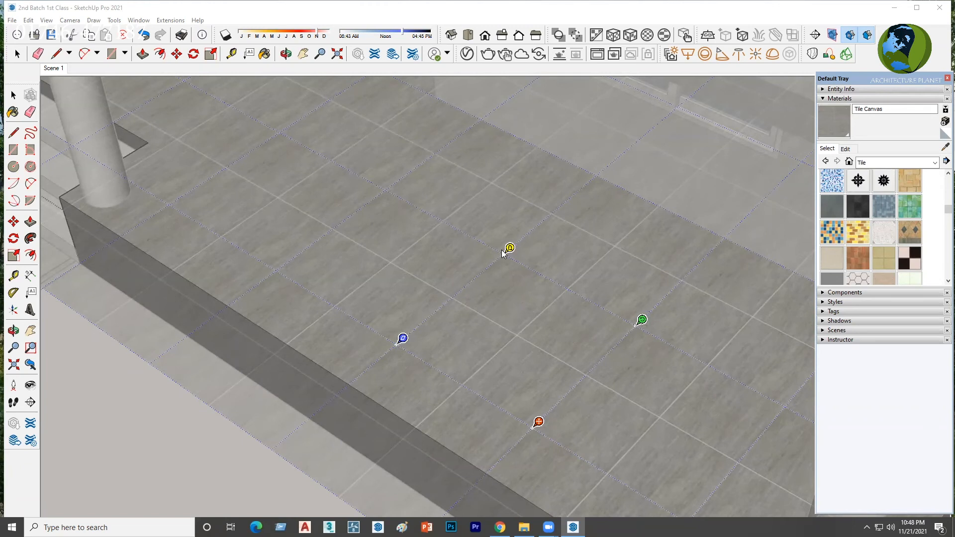
Shift the floor's tile texture so that the edge of its repeat lines up with the veranda's front edge.
scroll(504, 252, "down", 3)
scroll(509, 325, "down", 2)
scroll(477, 328, "up", 4)
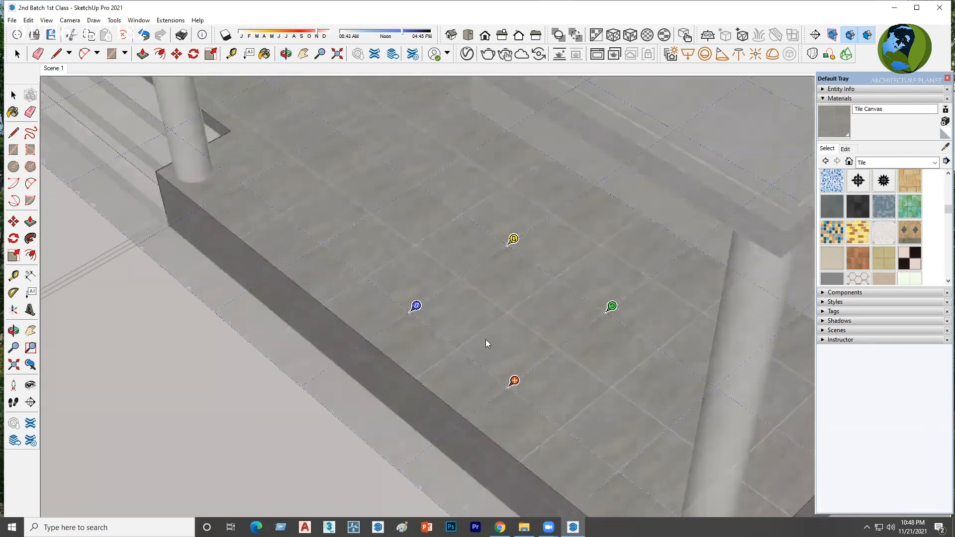
scroll(507, 342, "up", 1)
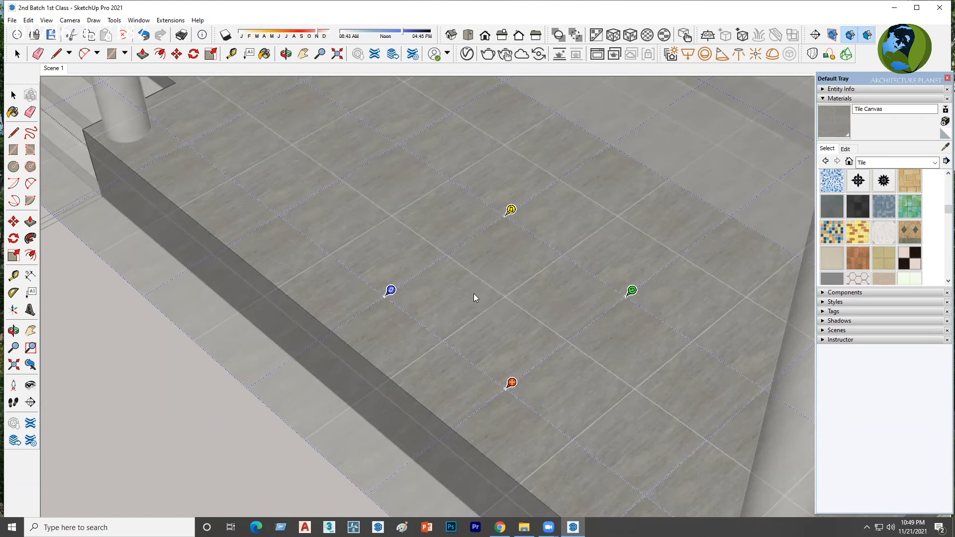
middle_click_drag(473, 294, 671, 257, "shift")
scroll(252, 358, "down", 1)
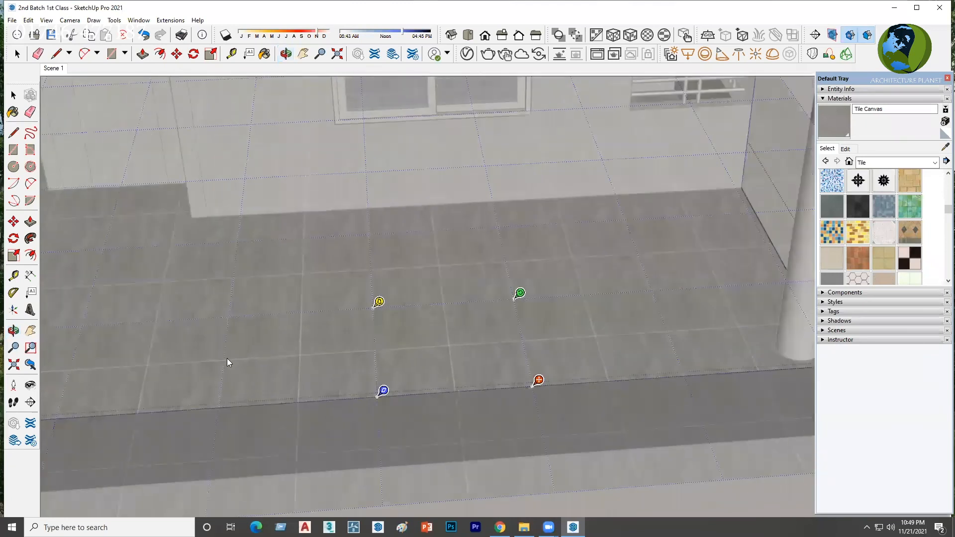
scroll(227, 358, "down", 2)
scroll(543, 336, "up", 1)
scroll(186, 358, "up", 1)
middle_click_drag(296, 337, 362, 357)
scroll(395, 433, "up", 1)
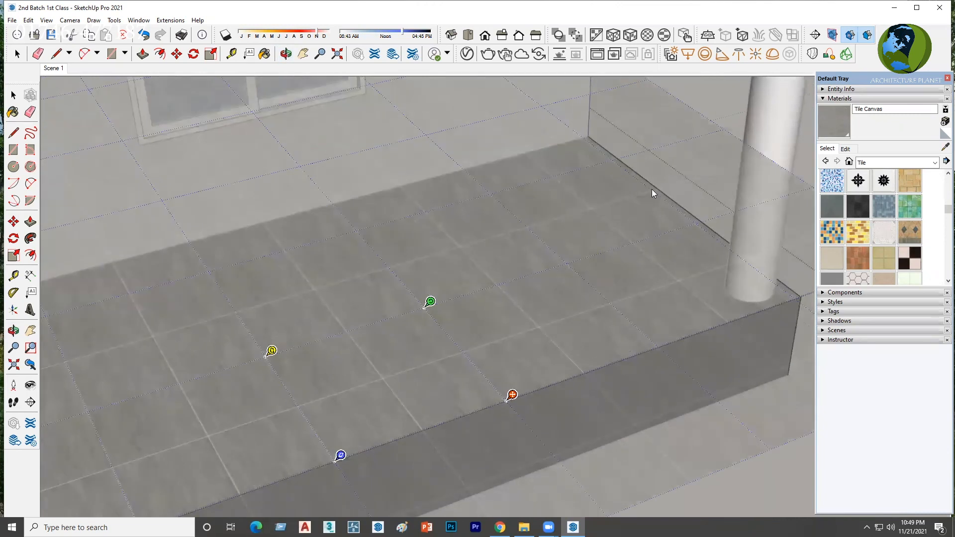
Inspect how the shifted tile grid meets the side edge and the corner column of the veranda floor.
middle_click_drag(427, 352, 433, 351, "shift")
middle_click_drag(541, 279, 468, 240)
scroll(503, 359, "up", 3)
scroll(584, 340, "up", 4)
scroll(387, 370, "up", 2)
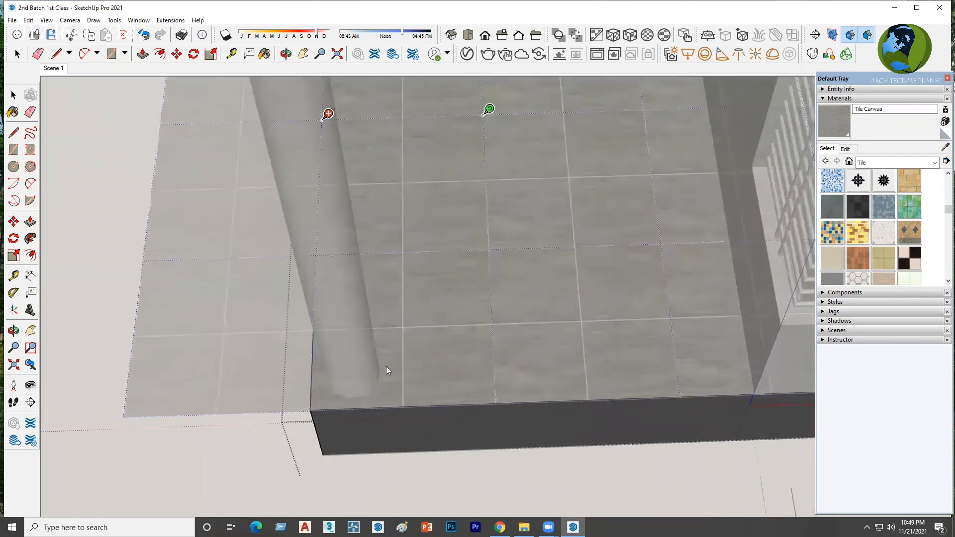
scroll(387, 367, "up", 1)
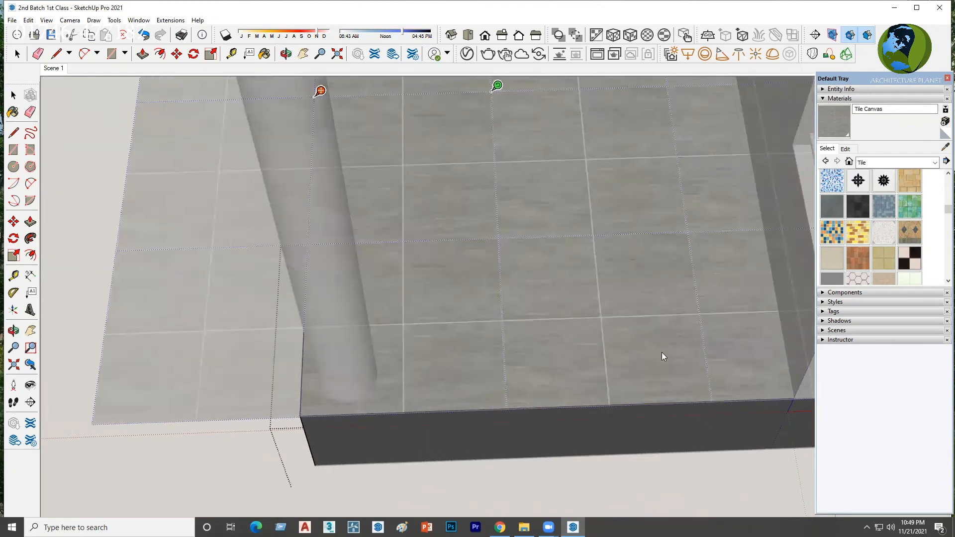
scroll(361, 391, "down", 3)
left_click(617, 313)
middle_click_drag(617, 314, 736, 199)
scroll(587, 403, "up", 1)
mouse_move(586, 404)
middle_mouse_down()
mouse_move(567, 407)
mouse_move(589, 390)
middle_mouse_up()
scroll(738, 336, "down", 5)
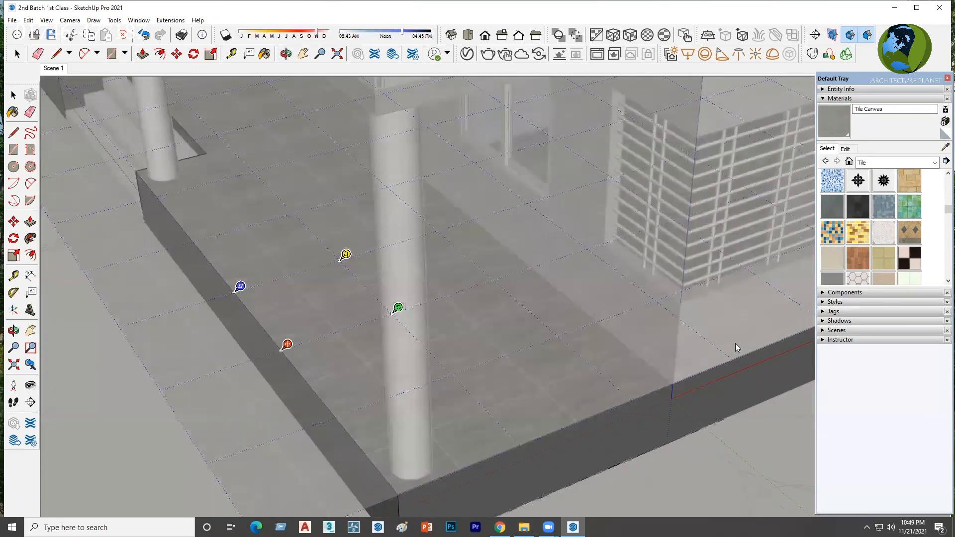
Finish positioning the floor texture and close the veranda group.
middle_click_drag(734, 343, 752, 349)
scroll(522, 433, "down", 2)
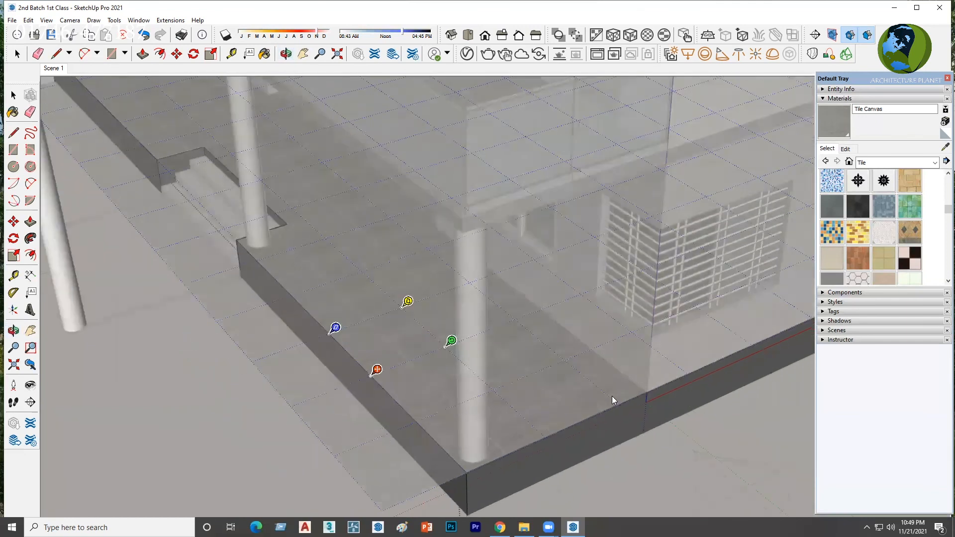
scroll(547, 244, "down", 2)
scroll(474, 299, "up", 2)
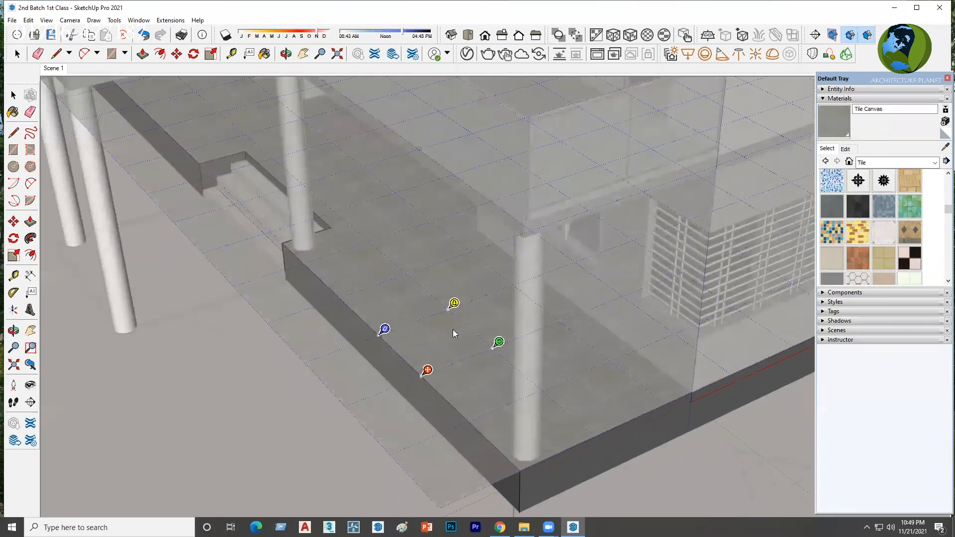
scroll(454, 330, "down", 1)
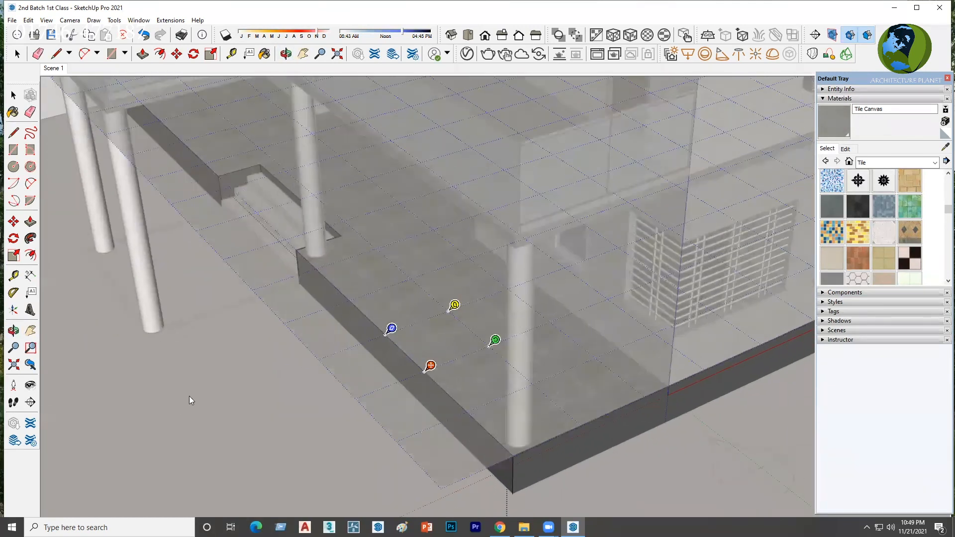
left_click(18, 53)
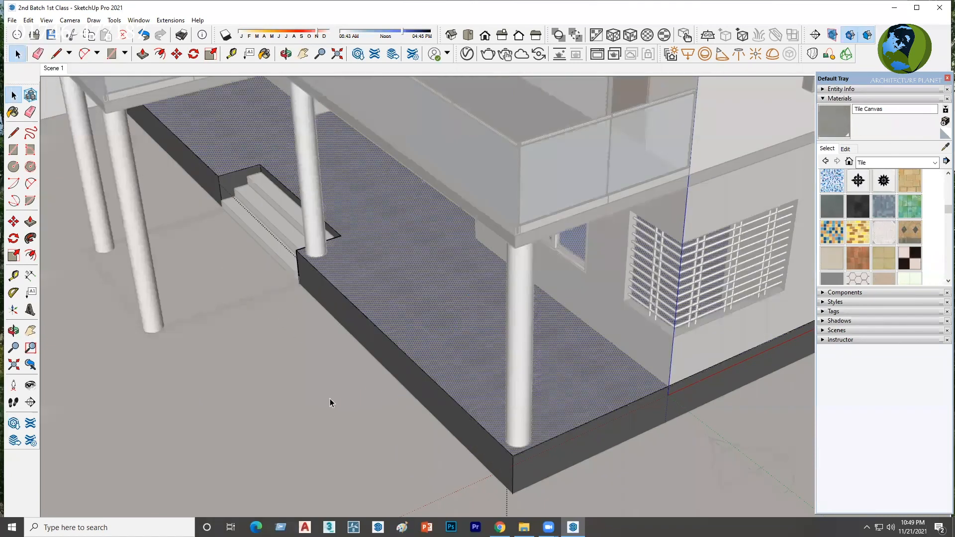
left_click(345, 396)
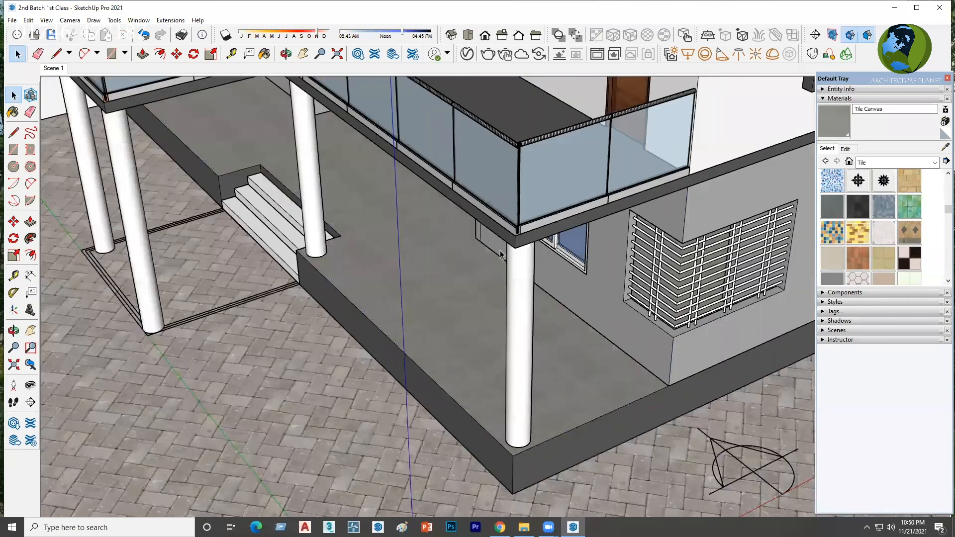
Review the repositioned tile pattern on the veranda floor from several sides, along the walls, edges and corner column.
scroll(488, 256, "down", 3)
middle_click_drag(422, 289, 130, 288)
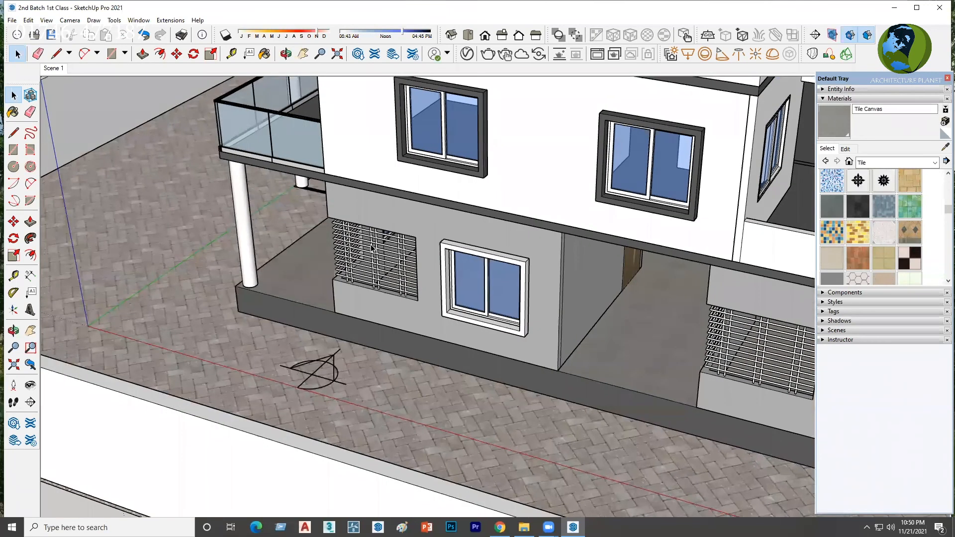
scroll(294, 273, "up", 4)
middle_click_drag(582, 315, 669, 316)
middle_click_drag(532, 276, 575, 255)
scroll(459, 282, "up", 4)
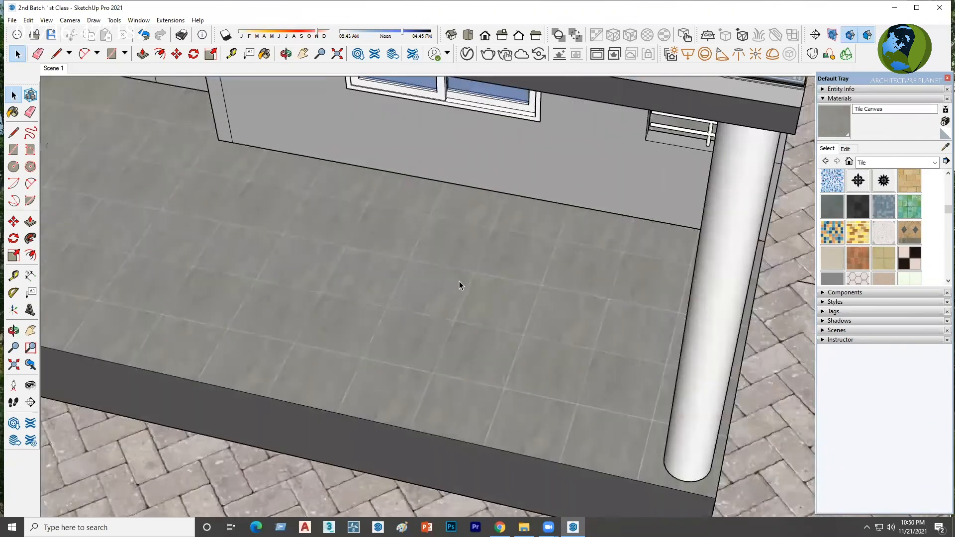
middle_click_drag(462, 286, 184, 258)
scroll(387, 225, "down", 4)
middle_click_drag(716, 159, 595, 168)
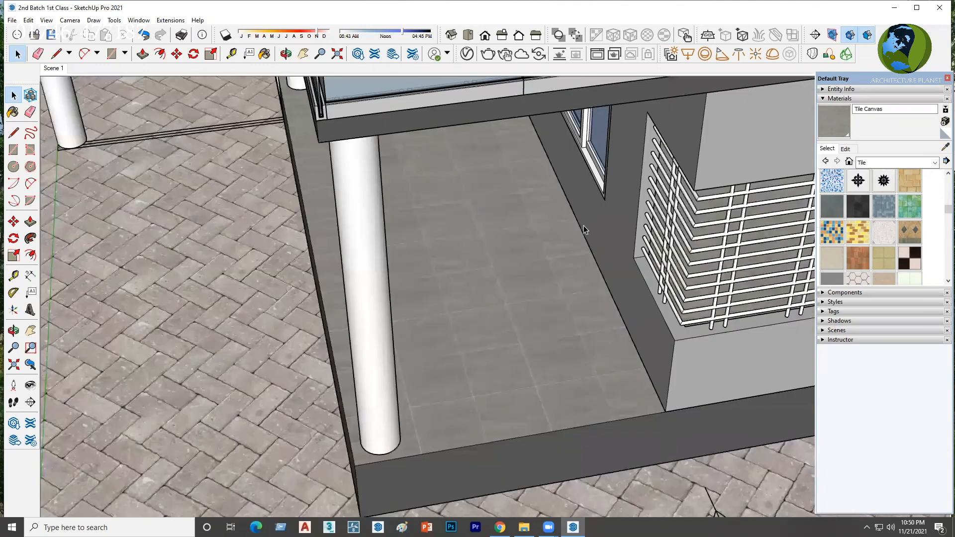
middle_click_drag(559, 244, 536, 273)
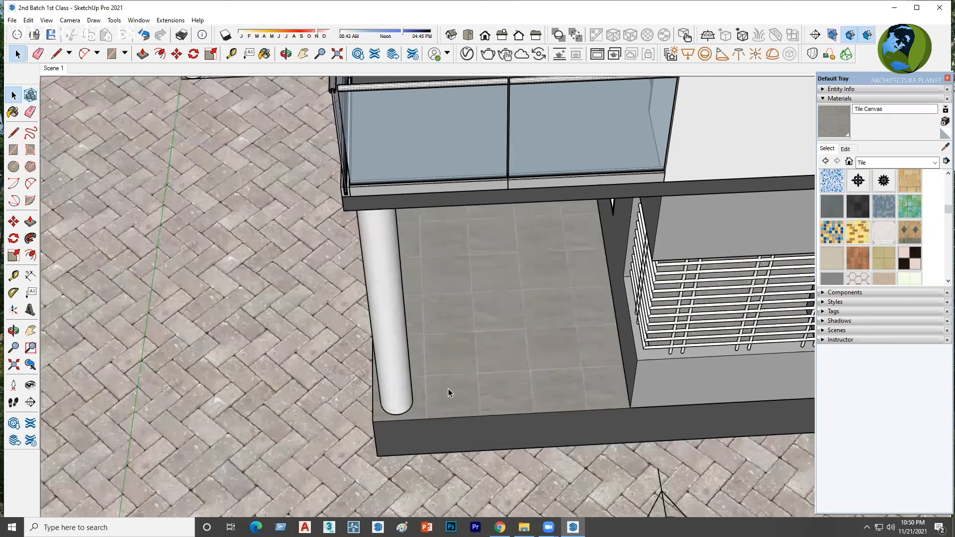
middle_click_drag(427, 402, 590, 284)
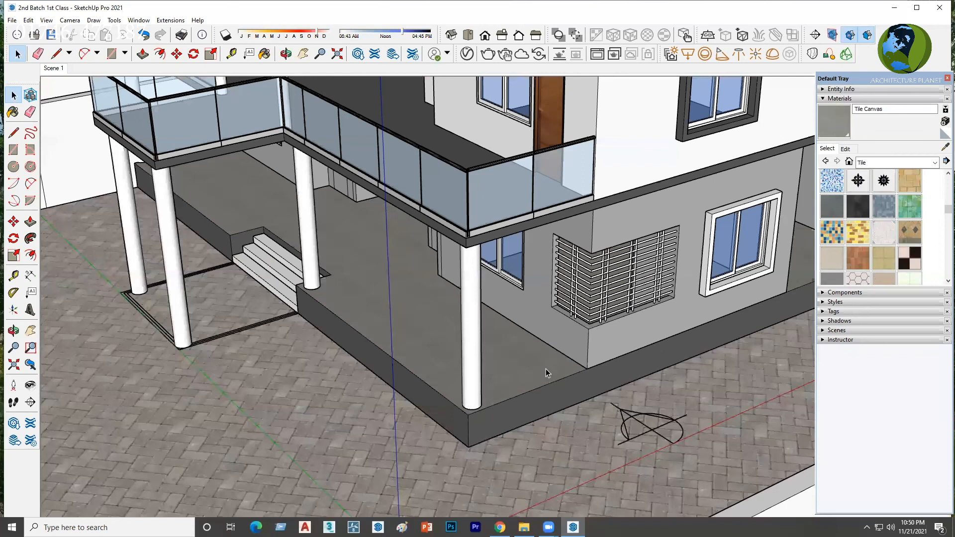
Open the first-floor slab group for editing and select its dark balcony floor face.
scroll(545, 370, "down", 2)
middle_click_drag(545, 369, 524, 432)
scroll(533, 429, "down", 3)
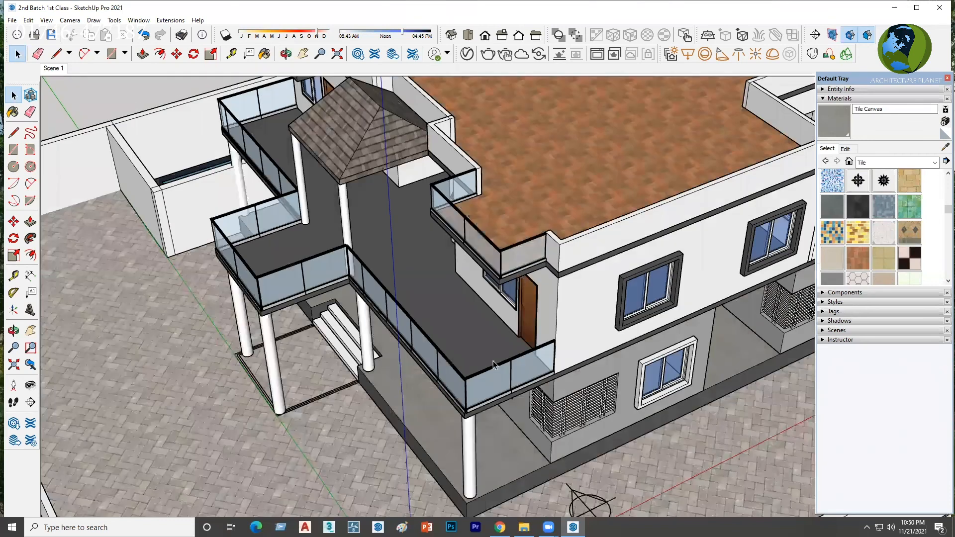
scroll(485, 410, "down", 2)
scroll(485, 409, "up", 2)
scroll(484, 408, "up", 1)
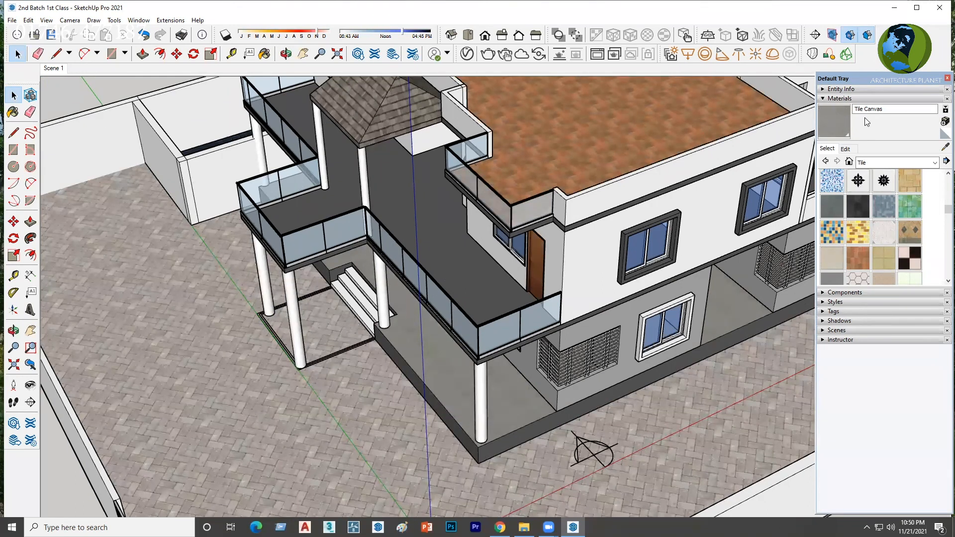
double_click(455, 258)
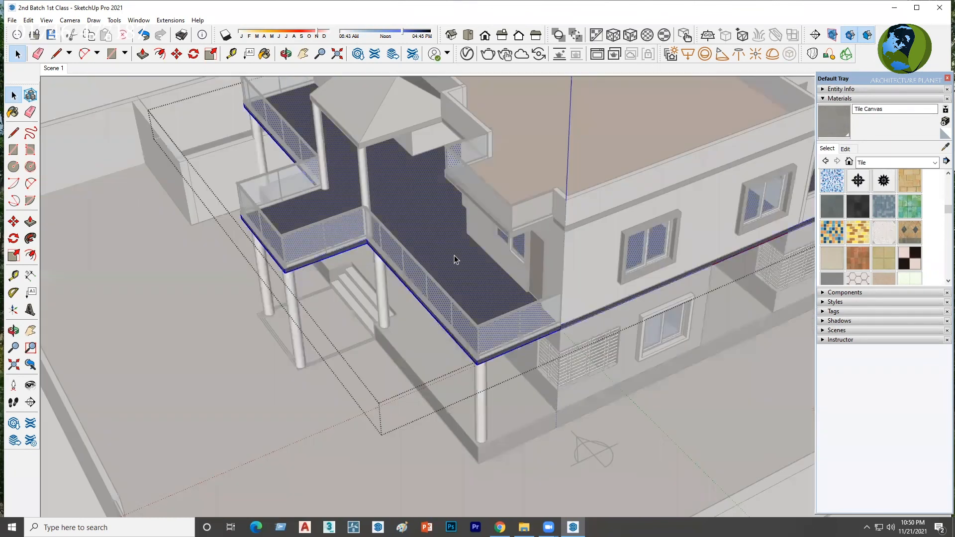
left_click(421, 213)
middle_click_drag(454, 330, 396, 216)
scroll(396, 216, "down", 5)
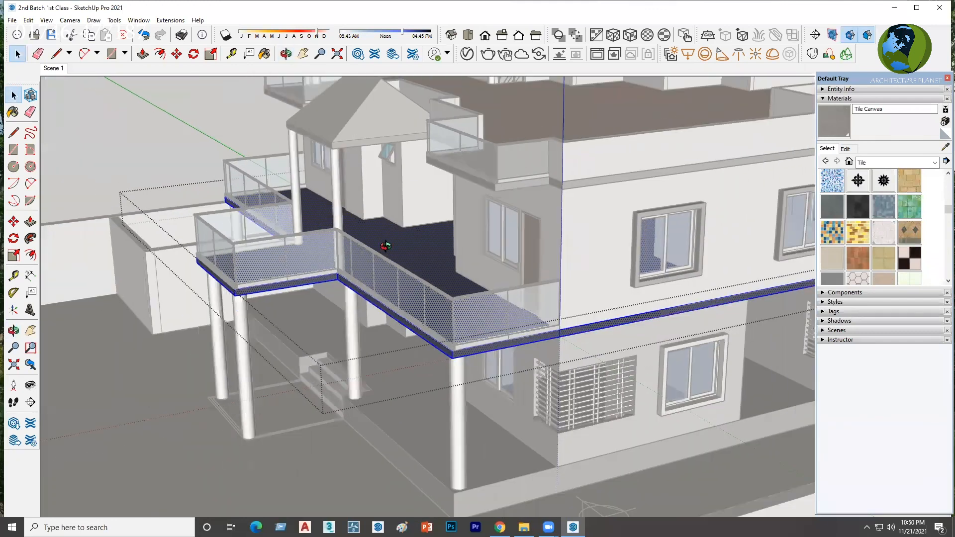
scroll(350, 189, "up", 4)
middle_click_drag(351, 190, 440, 338)
scroll(439, 337, "up", 2)
scroll(360, 249, "down", 4)
scroll(395, 462, "up", 3)
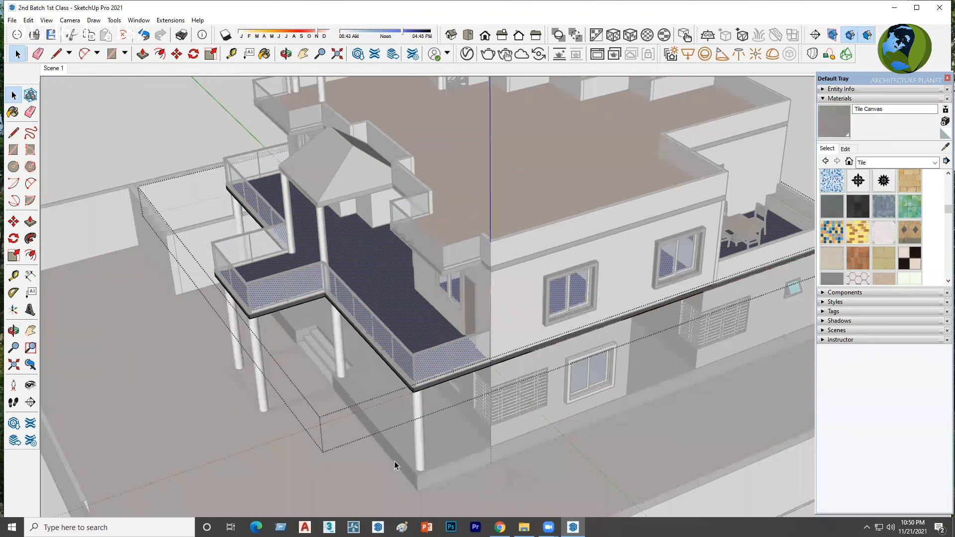
Sample the Tile Canvas material from the ground-level veranda floor and paint it onto the selected first-floor balcony floor.
scroll(395, 461, "up", 1)
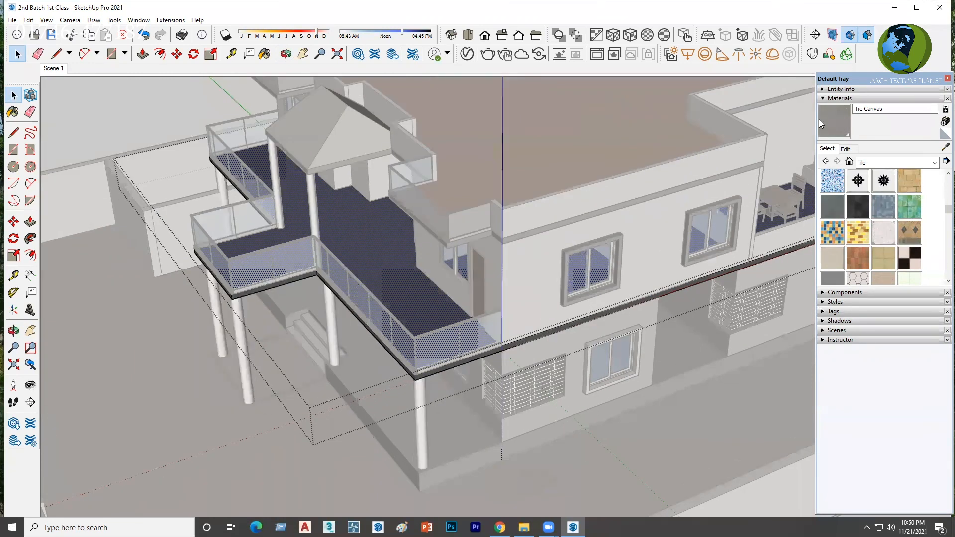
left_click(945, 148)
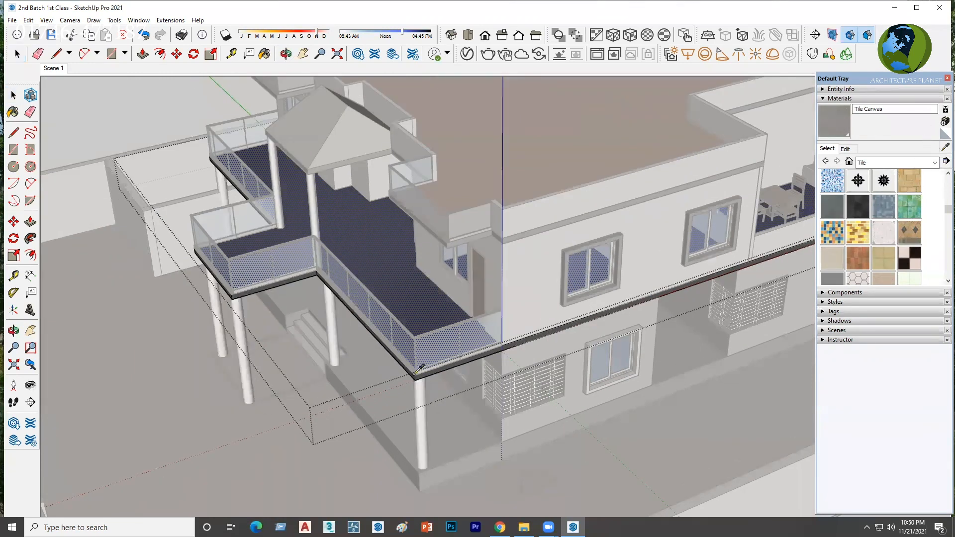
left_click(455, 433)
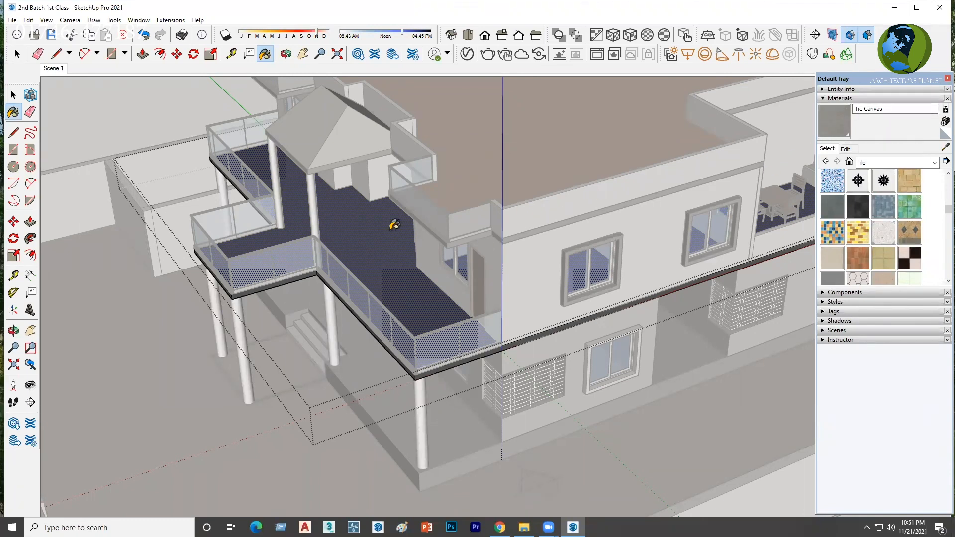
left_click(400, 273)
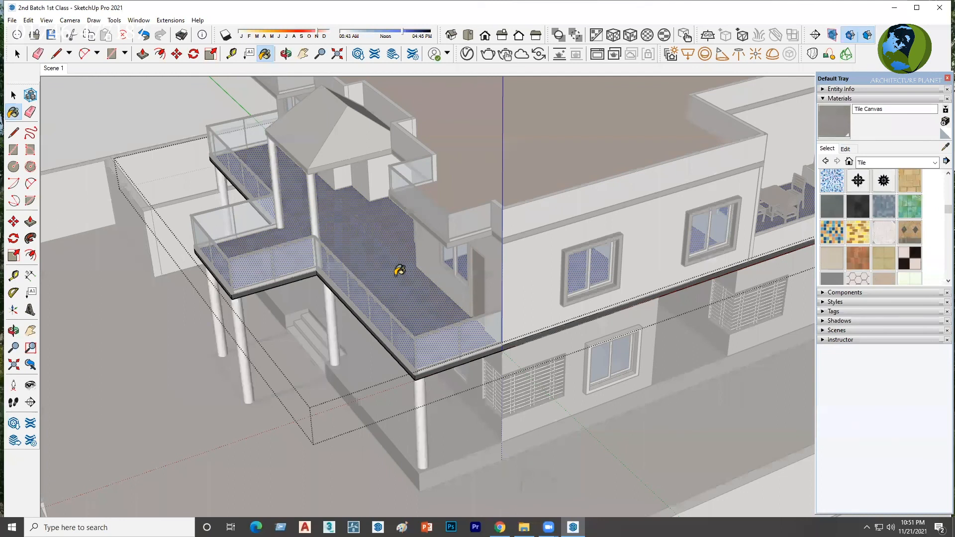
scroll(409, 310, "up", 5)
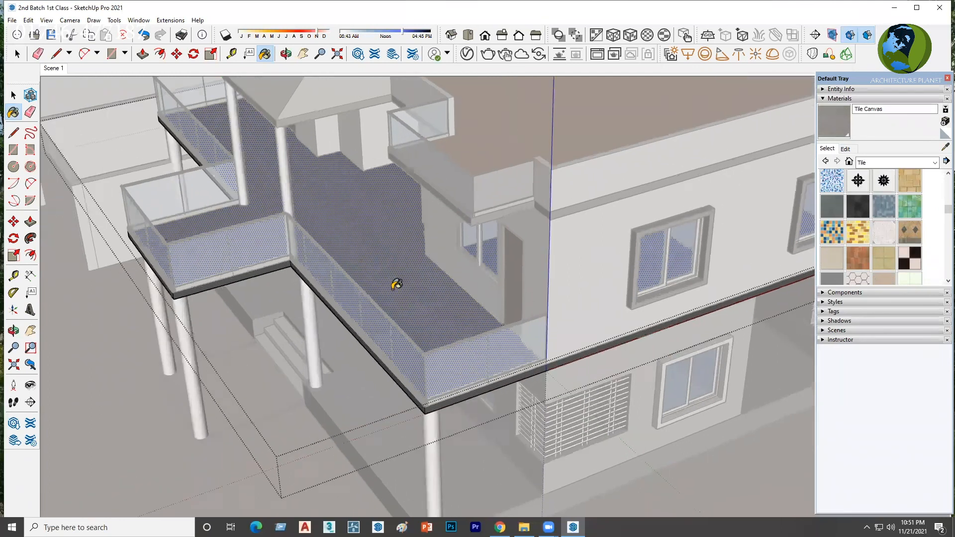
scroll(474, 222, "down", 6)
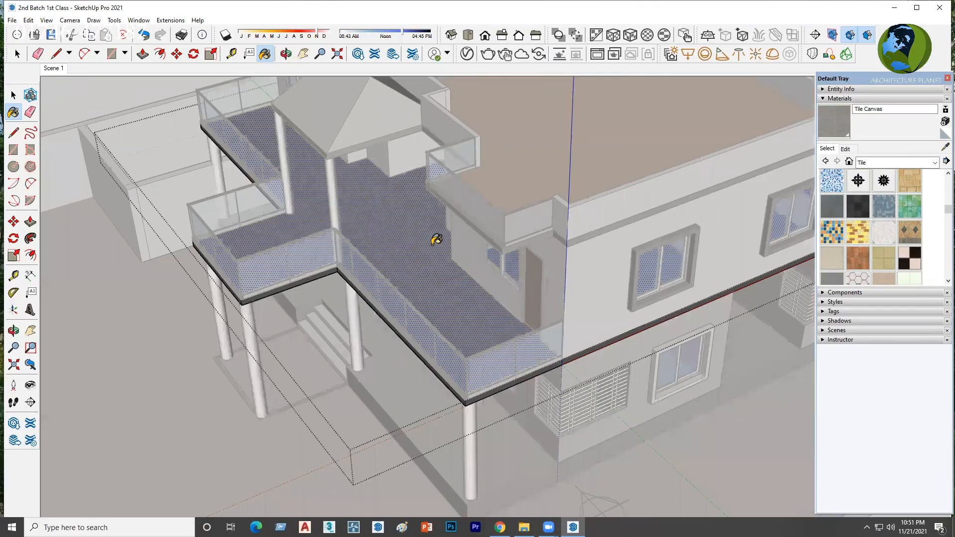